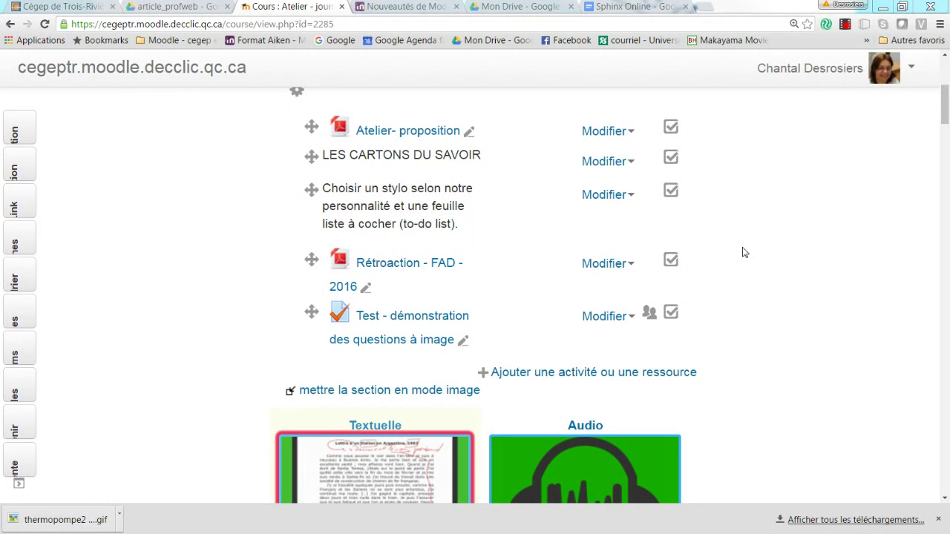
- Open the quiz "Test - démonstration des questions à image" and bring up its question editing page
{"action": "left_click", "coordinate": [387, 319]}
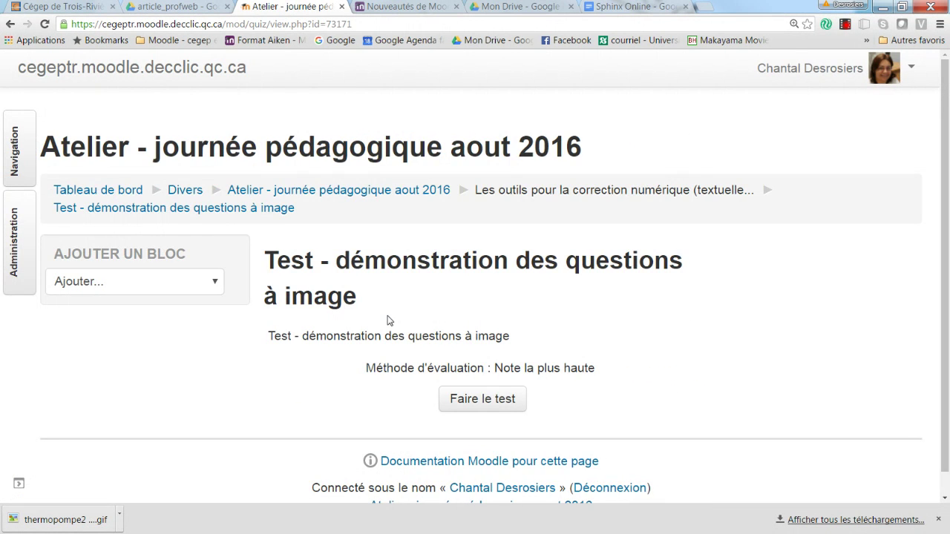
{"action": "left_click", "coordinate": [20, 256]}
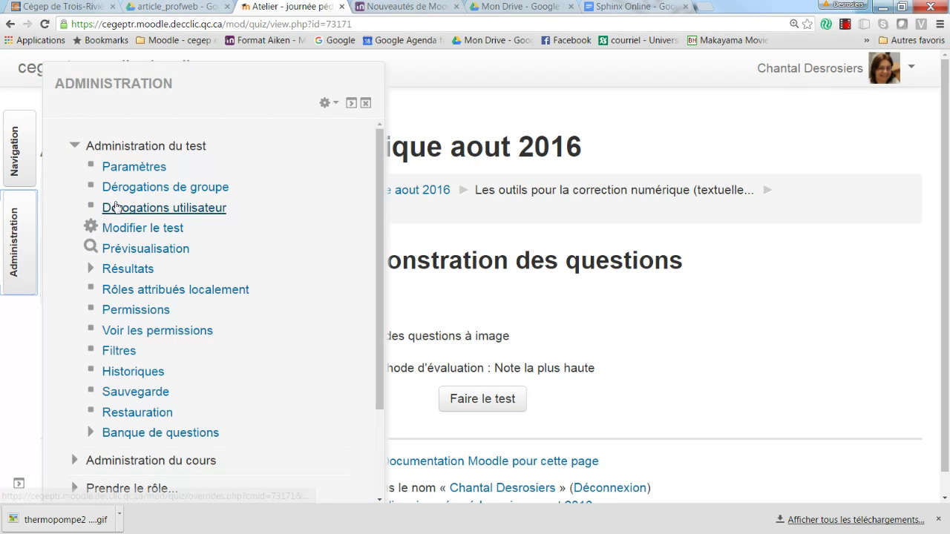
{"action": "left_click", "coordinate": [120, 228]}
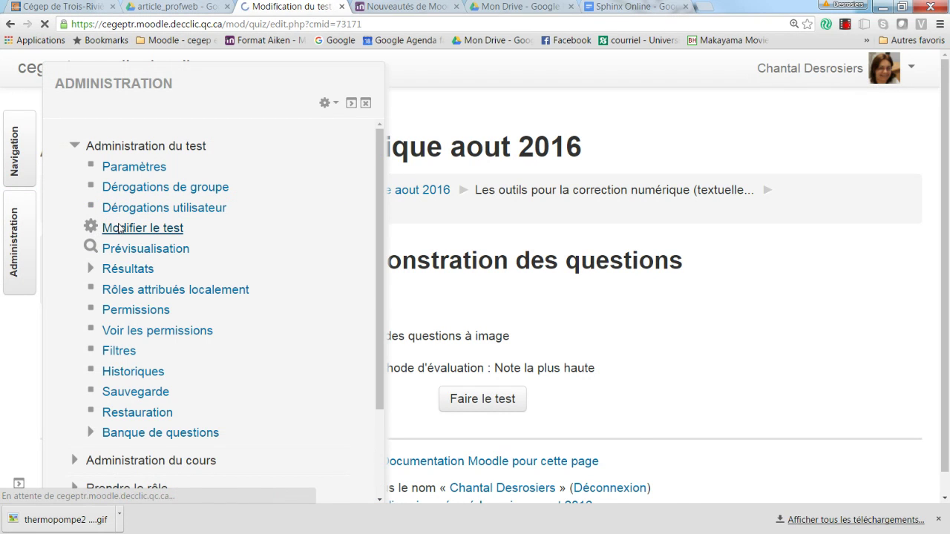
- Add a new question of type "Glisser-déposer sur une image" at the end of the quiz, after page 2
{"action": "scroll", "coordinate": [713, 304], "scroll_direction": "down", "scroll_amount": 3}
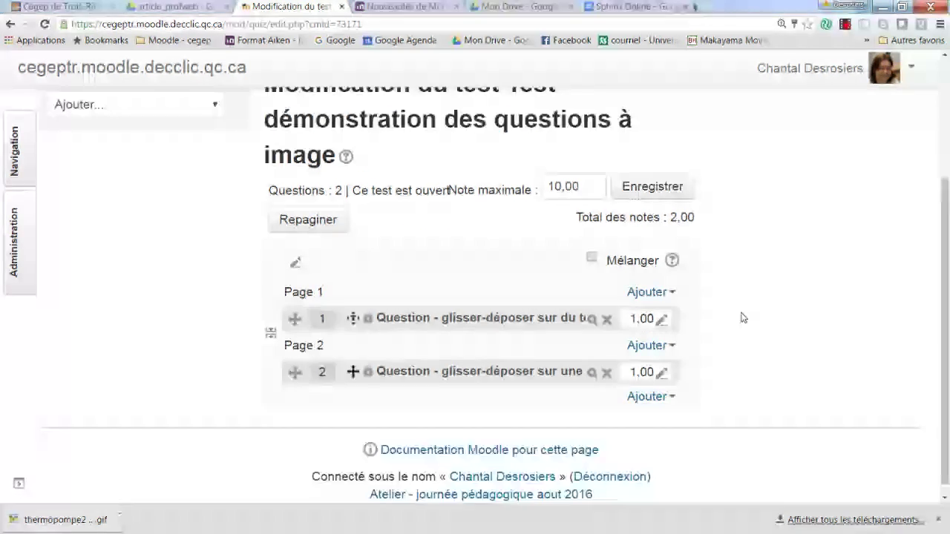
{"action": "left_click", "coordinate": [632, 396]}
{"action": "left_click", "coordinate": [565, 324]}
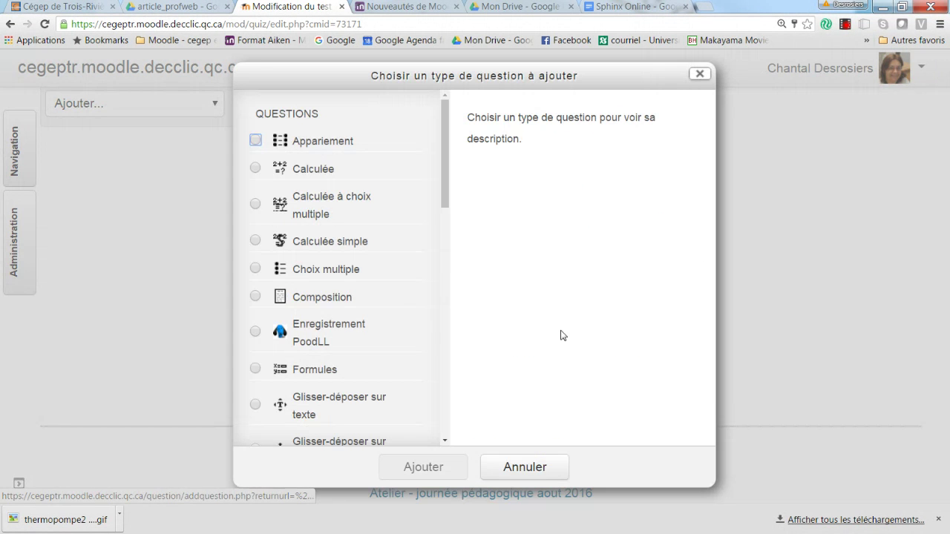
{"action": "left_click_drag", "start_coordinate": [445, 196], "coordinate": [447, 271]}
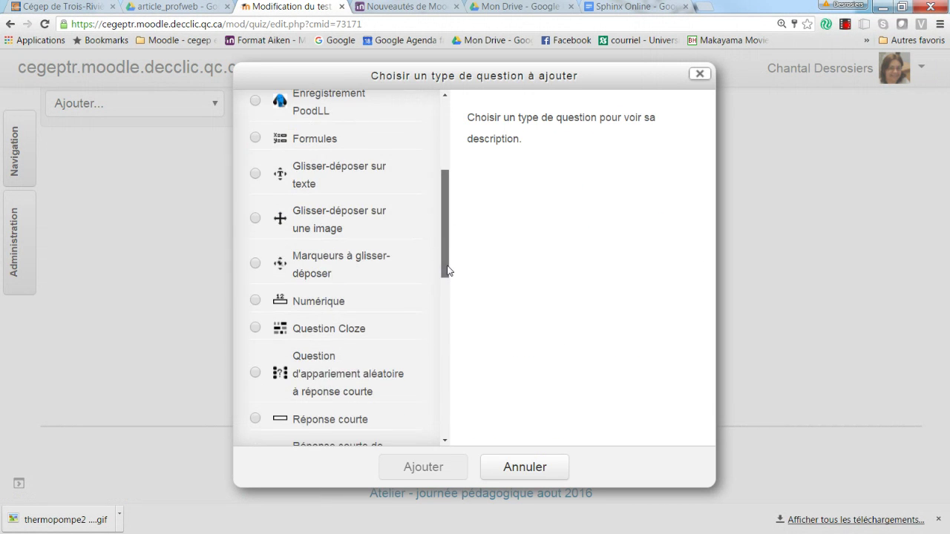
{"action": "left_click", "coordinate": [335, 218]}
{"action": "left_click", "coordinate": [410, 467]}
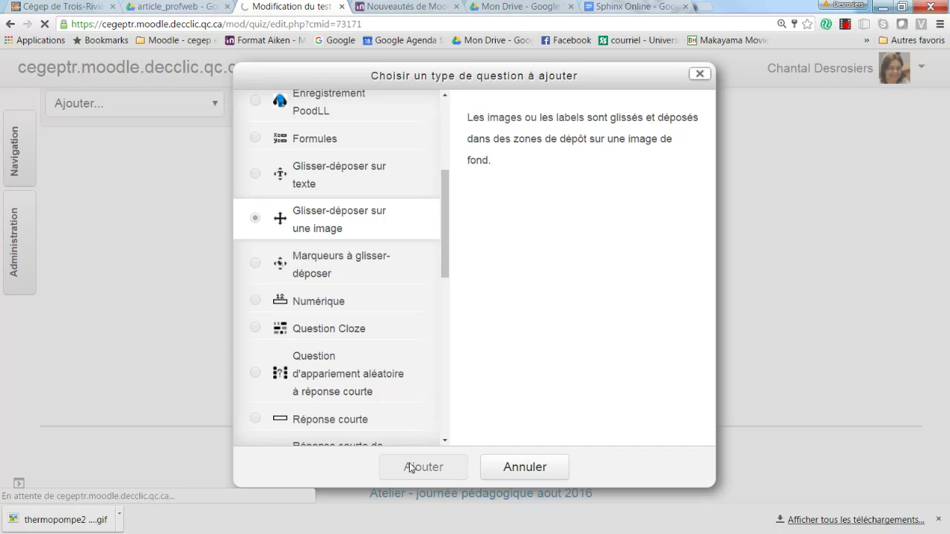
- Name the question "question - image et Texte" and enter the question text "Déplacer les éléments sur l'image."
{"action": "scroll", "coordinate": [313, 478], "scroll_direction": "down", "scroll_amount": 2}
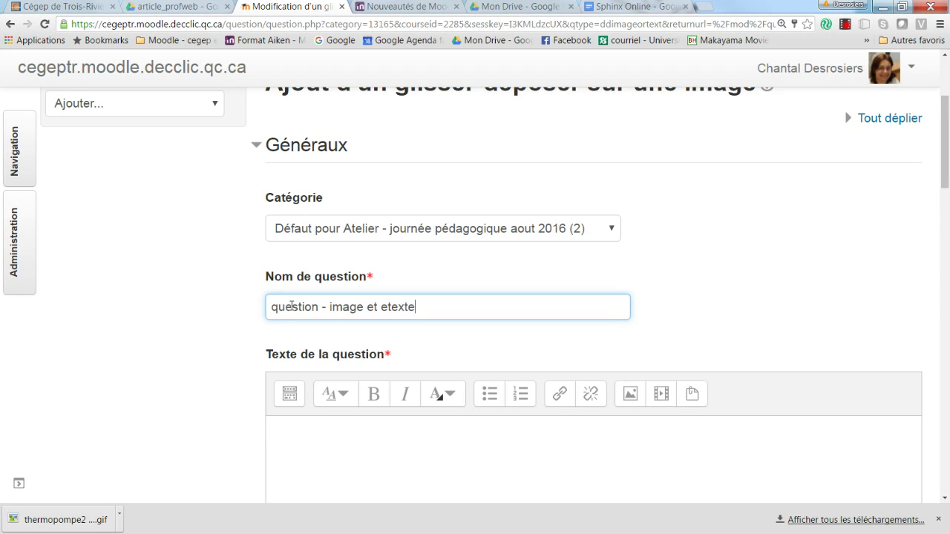
{"action": "left_click", "coordinate": [389, 307]}
{"action": "key", "text": "Delete"}
{"action": "key", "text": "Delete"}
{"action": "type", "text": "T"}
{"action": "left_click", "coordinate": [416, 434]}
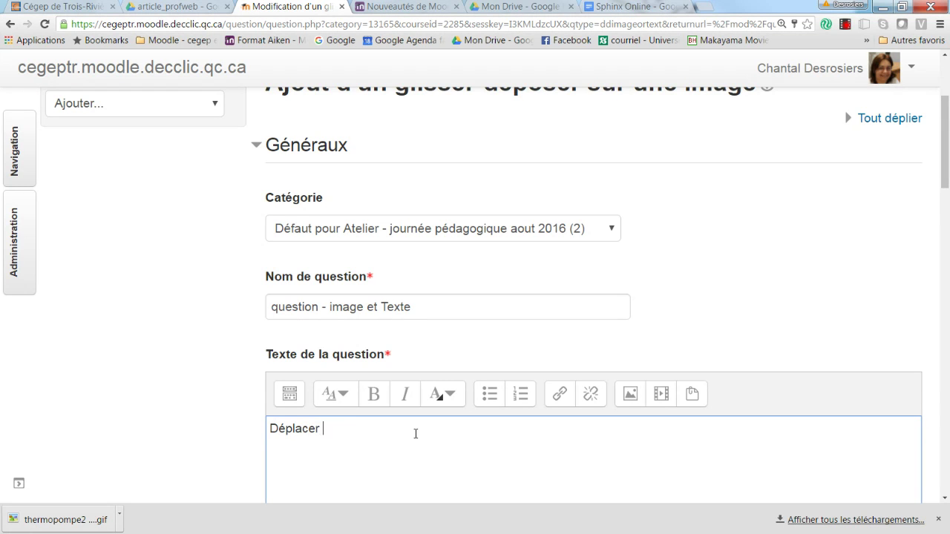
{"action": "type", "text": "Déplacer les éléments sur l'image."}
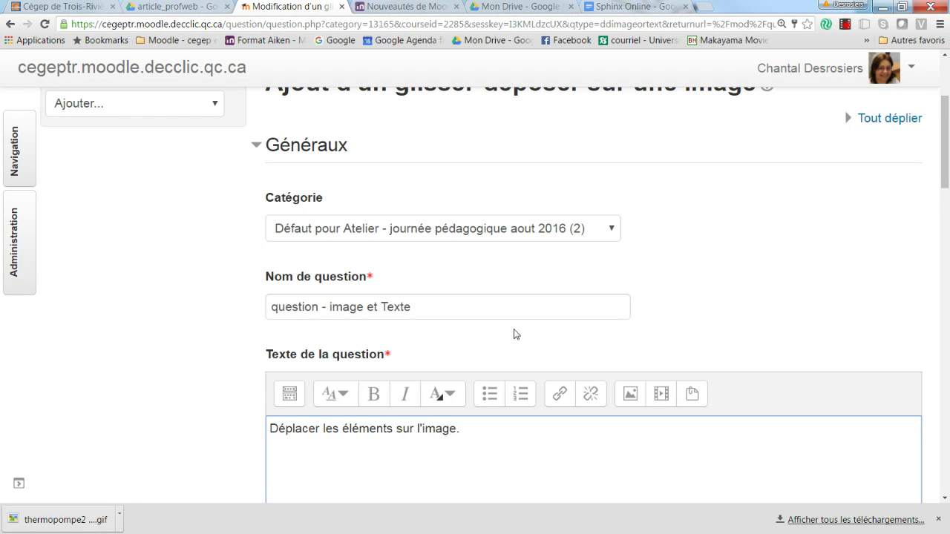
- Upload Capture_terhmopompe_sans_nom from the desktop as the question's background image
{"action": "scroll", "coordinate": [431, 361], "scroll_direction": "down", "scroll_amount": 7}
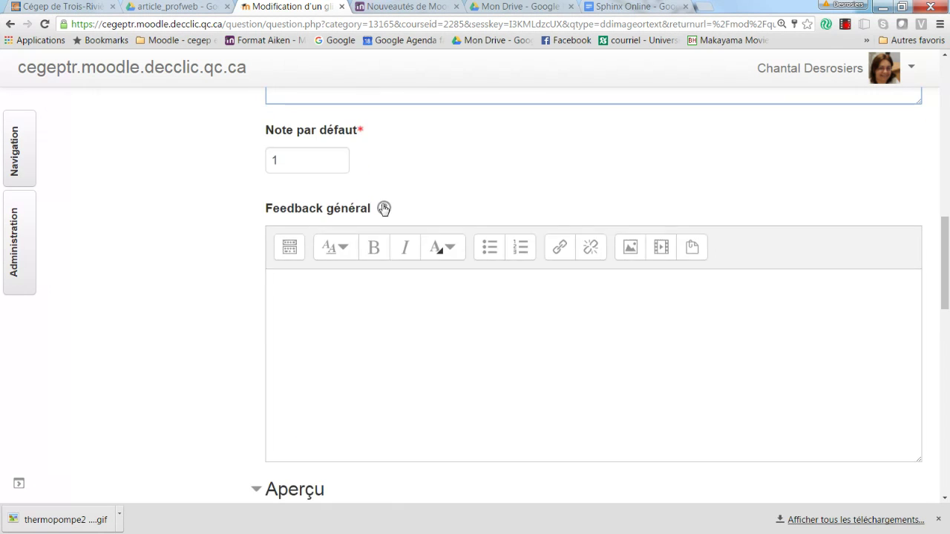
{"action": "left_click", "coordinate": [313, 162]}
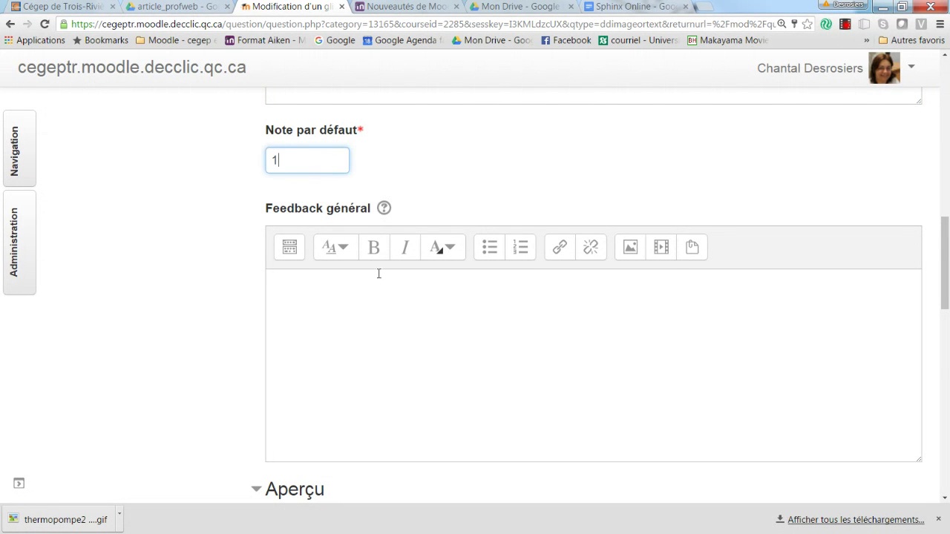
{"action": "scroll", "coordinate": [379, 274], "scroll_direction": "down", "scroll_amount": 4}
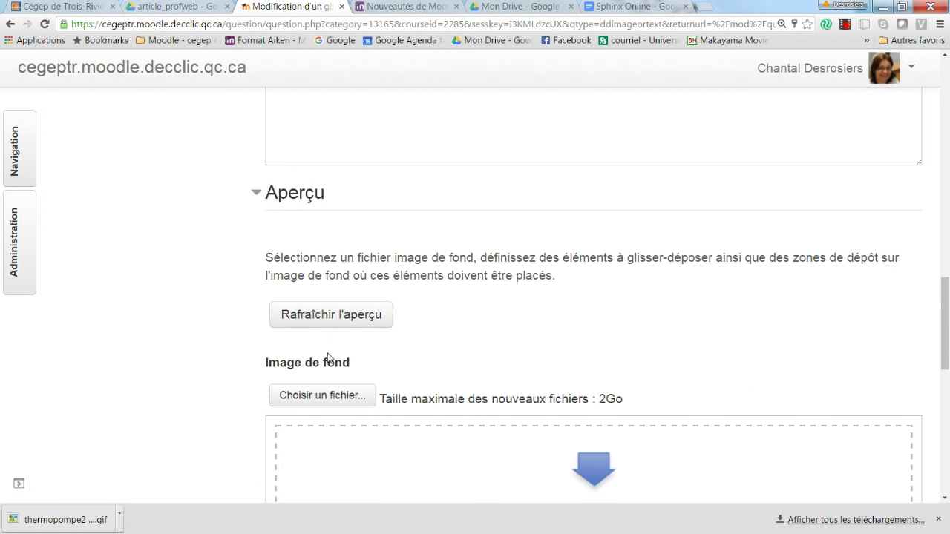
{"action": "scroll", "coordinate": [326, 349], "scroll_direction": "down", "scroll_amount": 2}
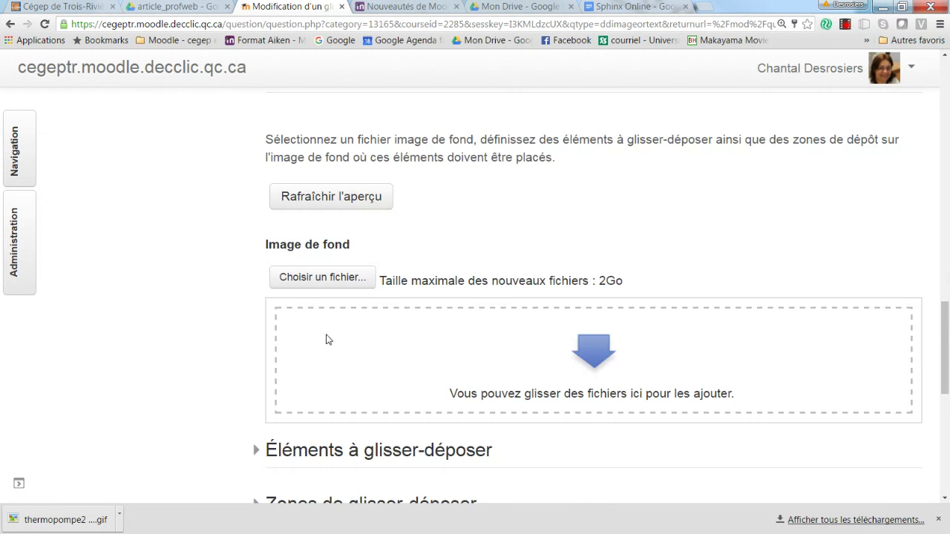
{"action": "left_click", "coordinate": [319, 280]}
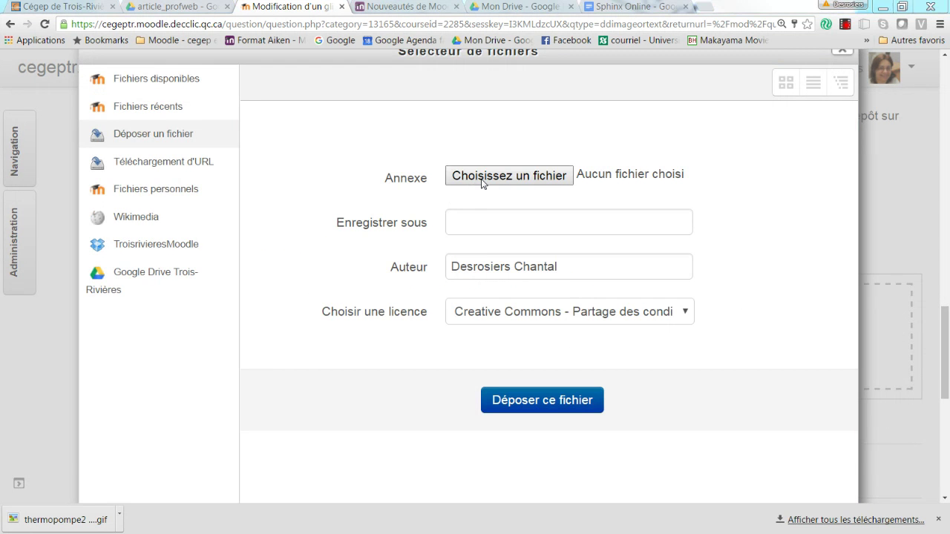
{"action": "left_click", "coordinate": [482, 176]}
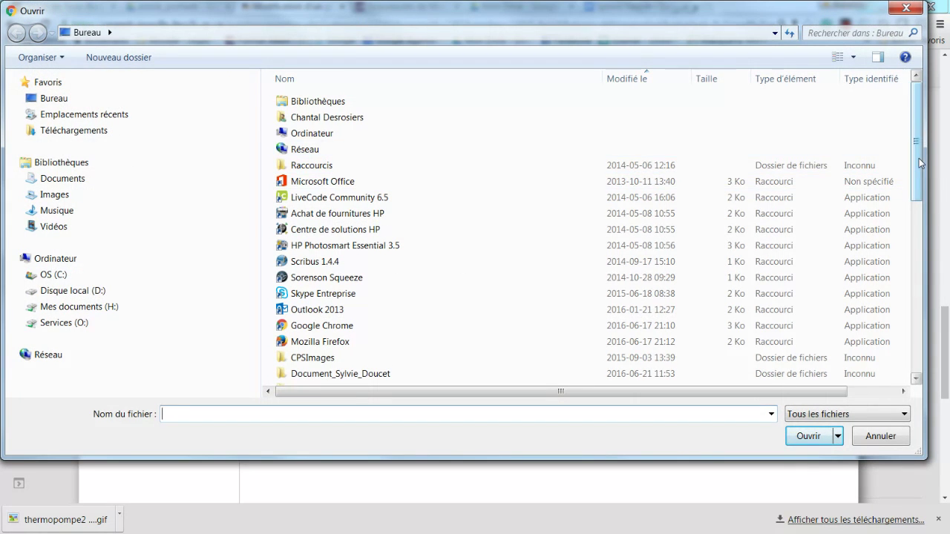
{"action": "scroll", "coordinate": [787, 152], "scroll_direction": "down", "scroll_amount": 7}
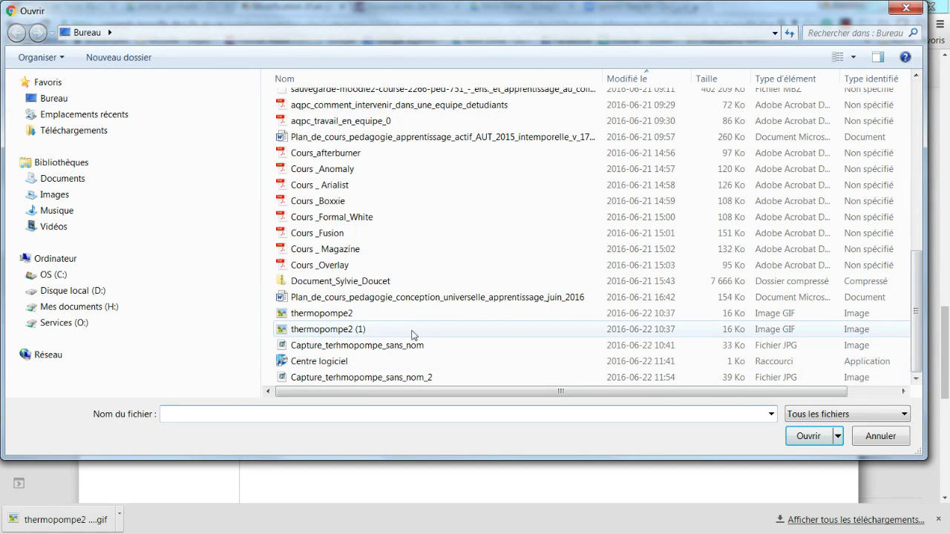
{"action": "left_click", "coordinate": [388, 347]}
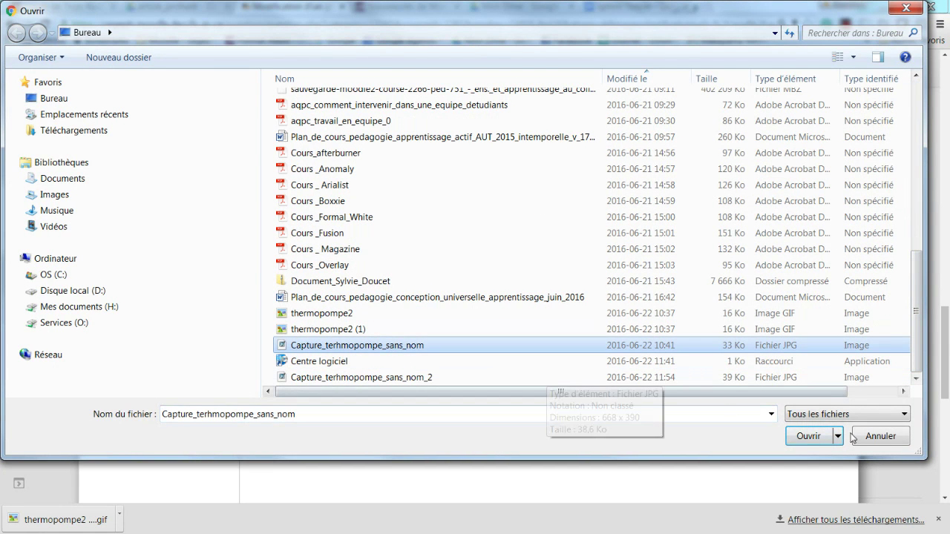
{"action": "left_click", "coordinate": [807, 438]}
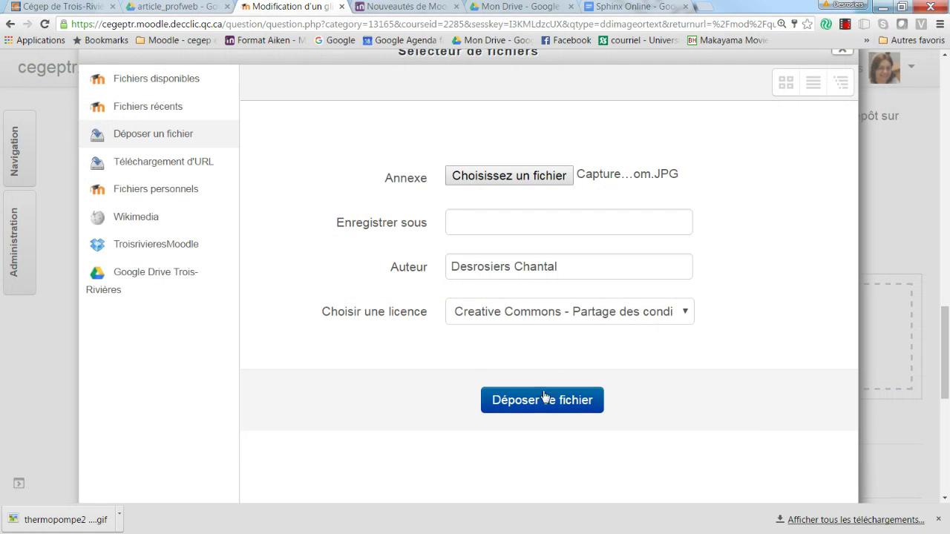
{"action": "left_click", "coordinate": [545, 399]}
- Expand the draggable items and make item 1 a "Texte à glisser-déposer" with the text "ventilateur"
{"action": "scroll", "coordinate": [544, 406], "scroll_direction": "down", "scroll_amount": 3}
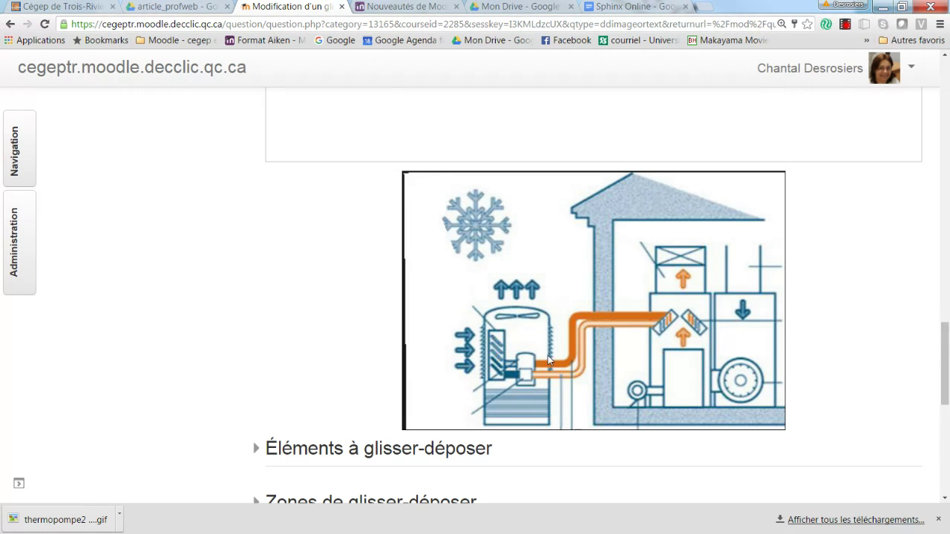
{"action": "scroll", "coordinate": [548, 359], "scroll_direction": "down", "scroll_amount": 2}
{"action": "left_click", "coordinate": [353, 330]}
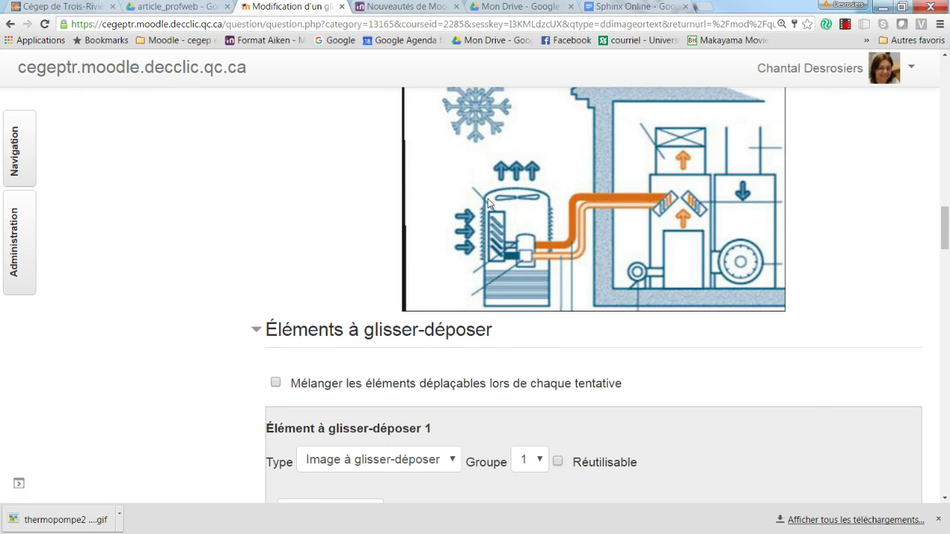
{"action": "scroll", "coordinate": [642, 332], "scroll_direction": "down", "scroll_amount": 4}
{"action": "scroll", "coordinate": [642, 333], "scroll_direction": "up", "scroll_amount": 2}
{"action": "scroll", "coordinate": [642, 331], "scroll_direction": "up", "scroll_amount": 1}
{"action": "scroll", "coordinate": [634, 339], "scroll_direction": "down", "scroll_amount": 1}
{"action": "left_click", "coordinate": [403, 355]}
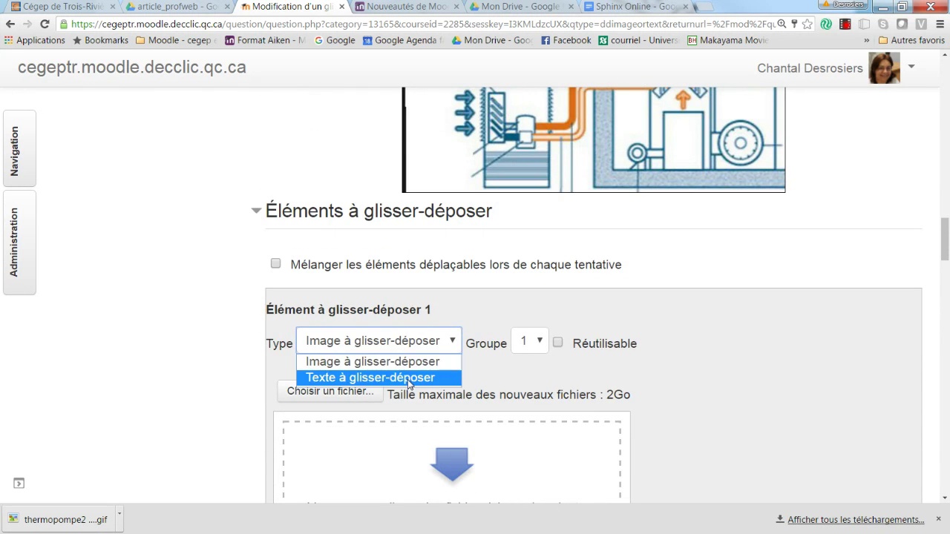
{"action": "left_click", "coordinate": [411, 375]}
{"action": "scroll", "coordinate": [519, 379], "scroll_direction": "down", "scroll_amount": 1}
{"action": "left_click", "coordinate": [299, 364]}
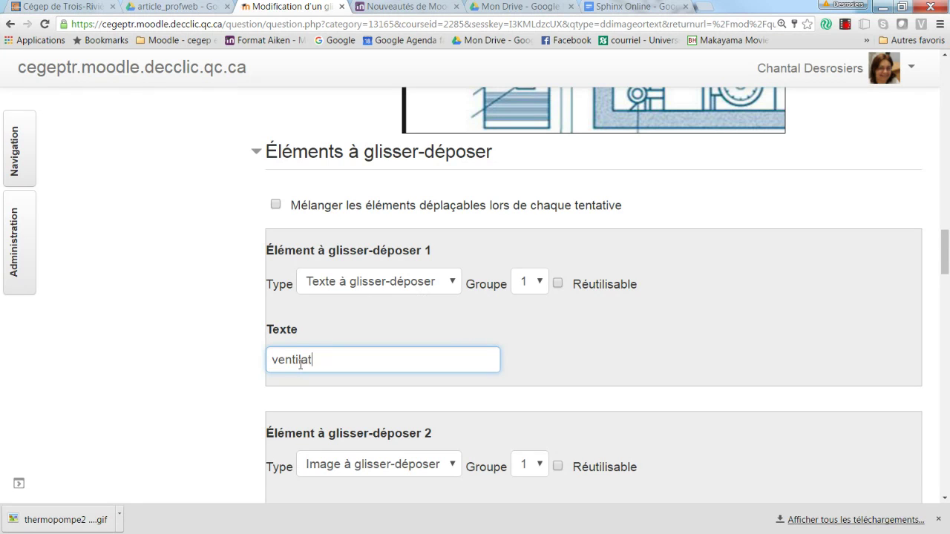
{"action": "type", "text": "ventilateur"}
- Make draggable item 2 a "Texte à glisser-déposer" with the text "serpentin extérieur"
{"action": "scroll", "coordinate": [300, 363], "scroll_direction": "down", "scroll_amount": 3}
{"action": "left_click", "coordinate": [380, 234]}
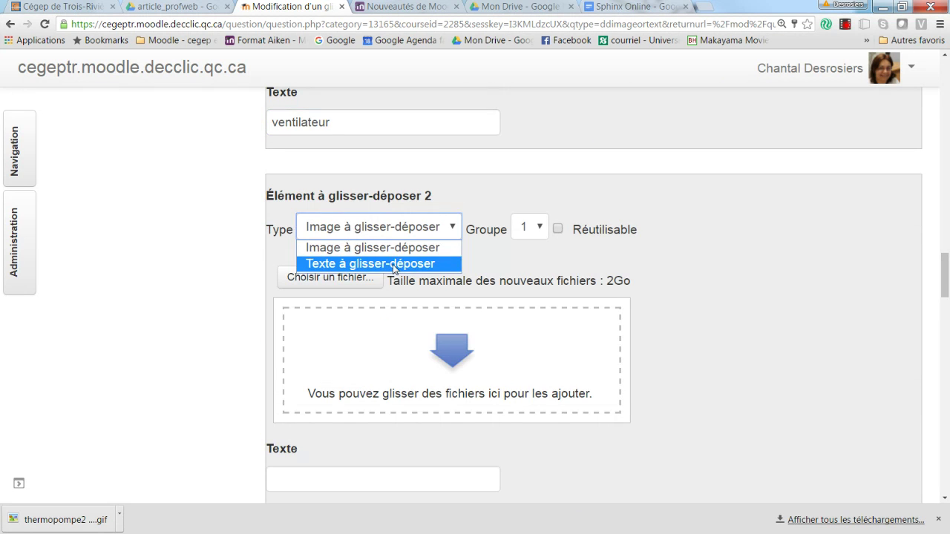
{"action": "left_click", "coordinate": [393, 265]}
{"action": "left_click", "coordinate": [341, 345]}
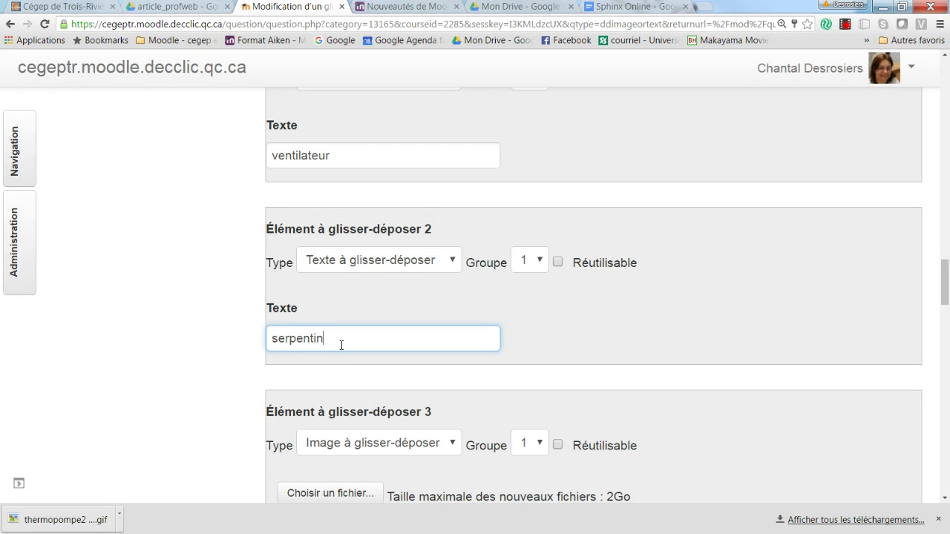
{"action": "type", "text": "serpentin extérieur"}
- Assign draggable item 2, "serpentin extérieur", to group 2
{"action": "scroll", "coordinate": [547, 373], "scroll_direction": "up", "scroll_amount": 3}
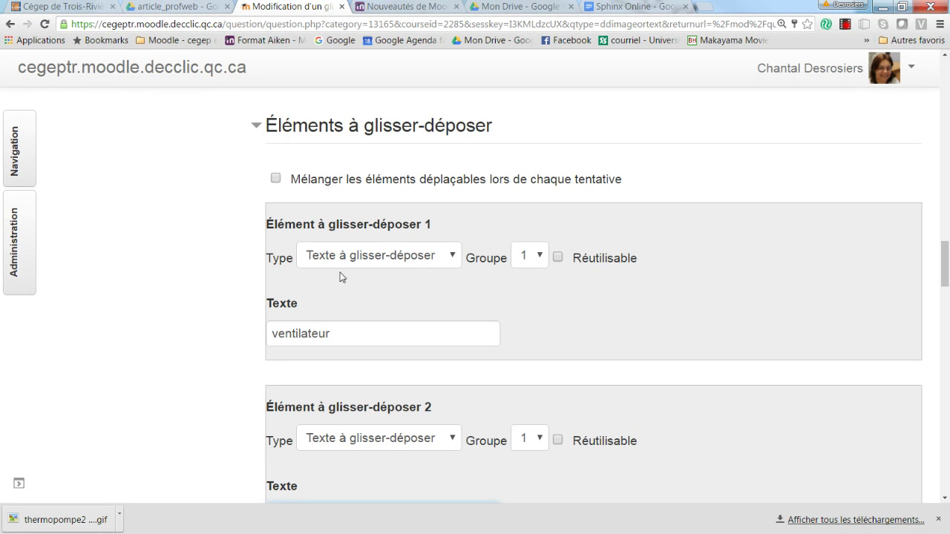
{"action": "scroll", "coordinate": [698, 391], "scroll_direction": "down", "scroll_amount": 1}
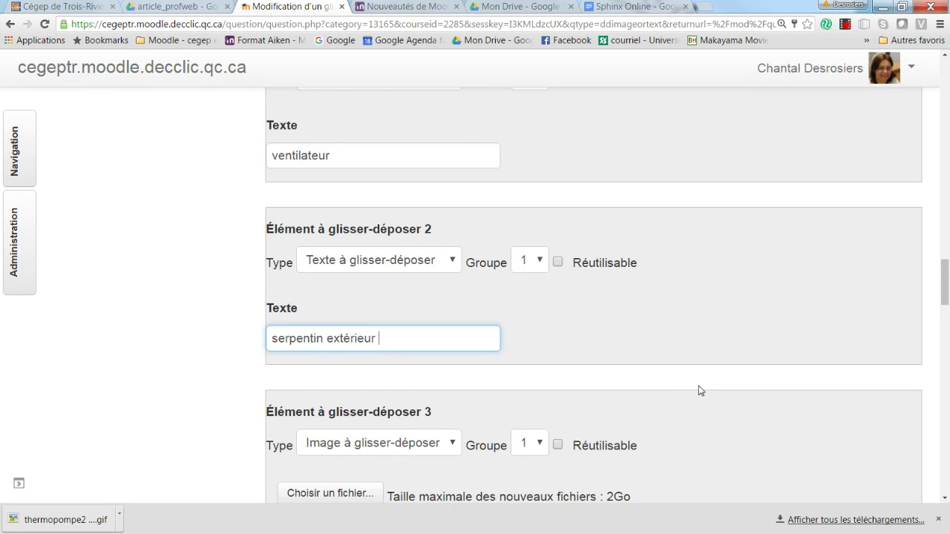
{"action": "scroll", "coordinate": [700, 390], "scroll_direction": "up", "scroll_amount": 2}
{"action": "left_click", "coordinate": [537, 380]}
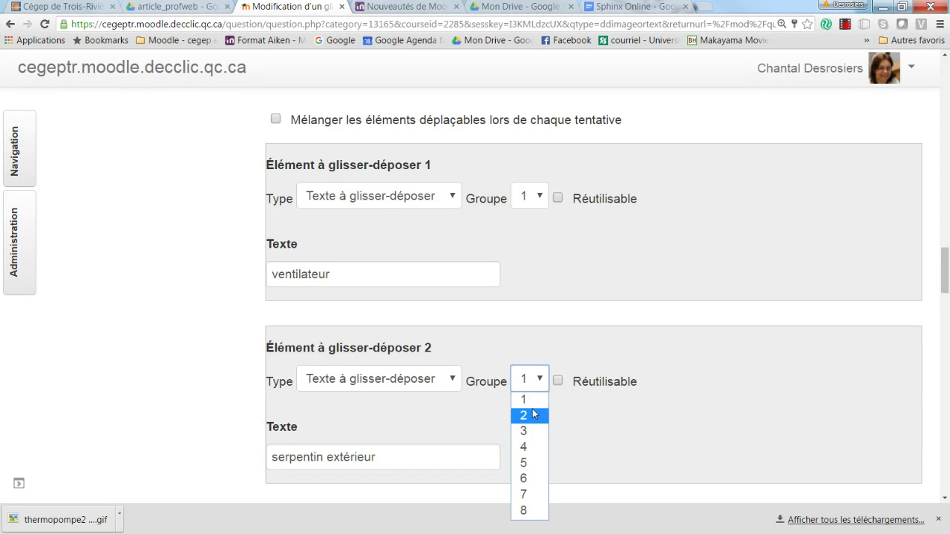
{"action": "left_click", "coordinate": [528, 415]}
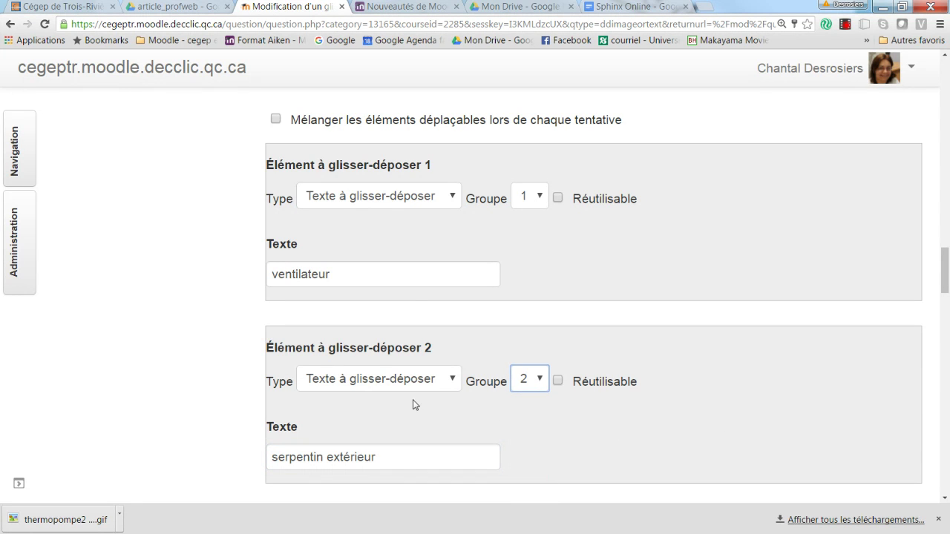
- Expand the "Zones de glisser-déposer" section of the question form
{"action": "scroll", "coordinate": [794, 310], "scroll_direction": "up", "scroll_amount": 5}
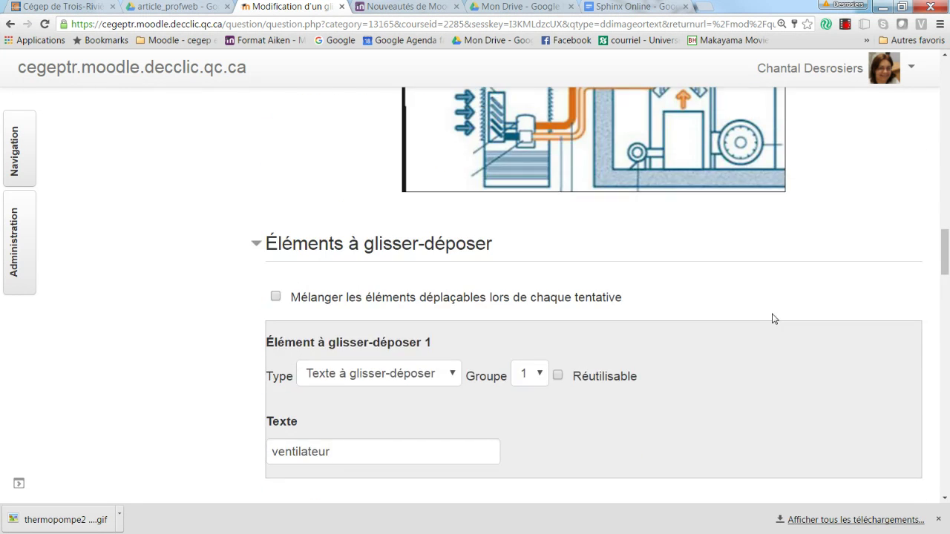
{"action": "scroll", "coordinate": [772, 325], "scroll_direction": "up", "scroll_amount": 2}
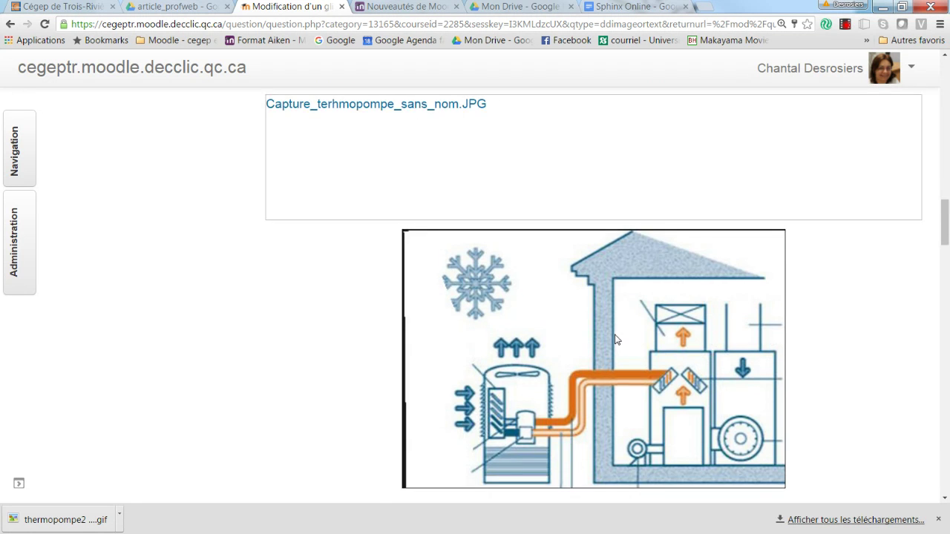
{"action": "scroll", "coordinate": [615, 335], "scroll_direction": "down", "scroll_amount": 4}
{"action": "scroll", "coordinate": [615, 340], "scroll_direction": "down", "scroll_amount": 6}
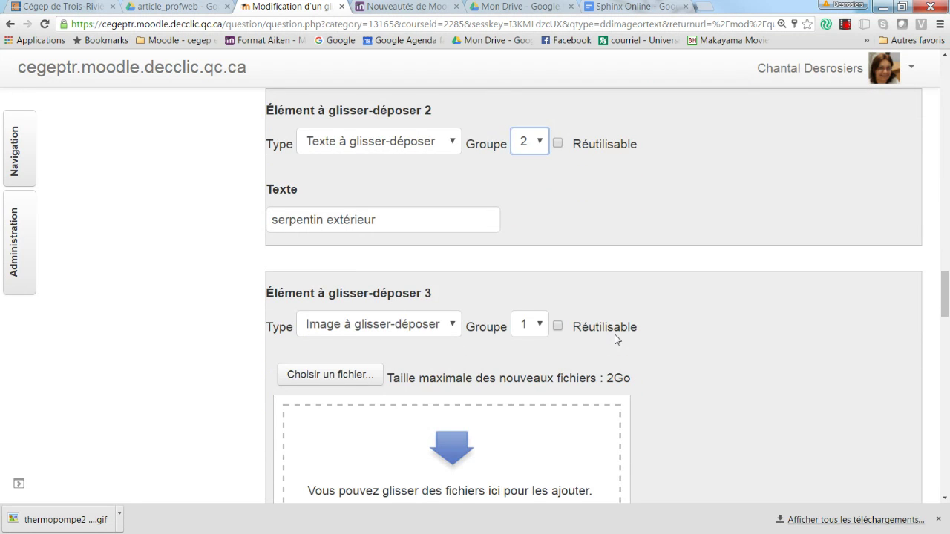
{"action": "scroll", "coordinate": [615, 339], "scroll_direction": "down", "scroll_amount": 11}
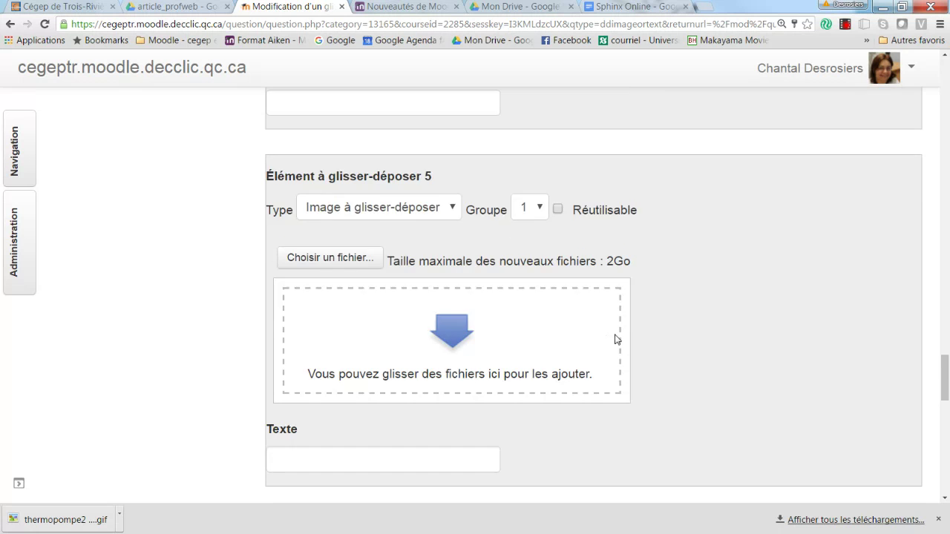
{"action": "scroll", "coordinate": [616, 339], "scroll_direction": "down", "scroll_amount": 10}
{"action": "left_click", "coordinate": [381, 160]}
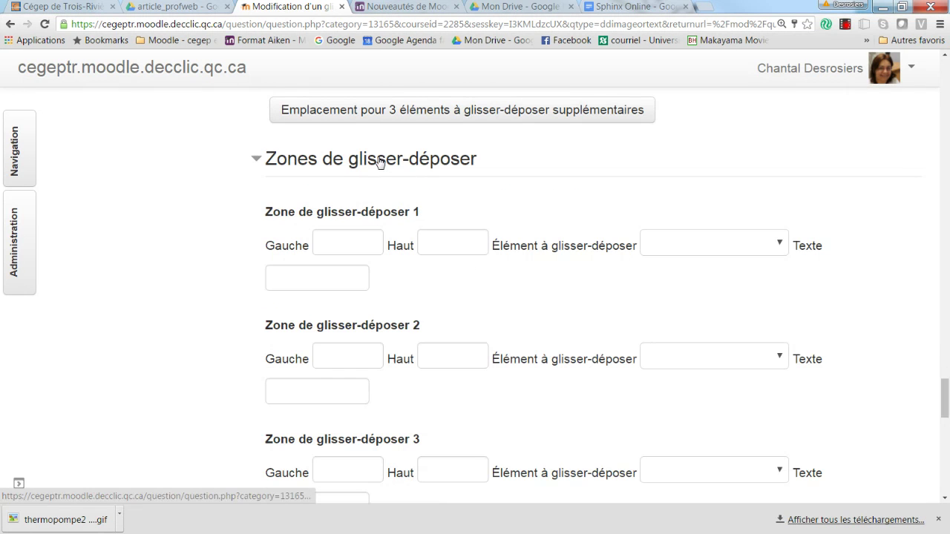
- Set drop zone 1 to Gauche 20 and Haut 100, and assign it the item "1. ventilateur"
{"action": "left_click", "coordinate": [354, 246]}
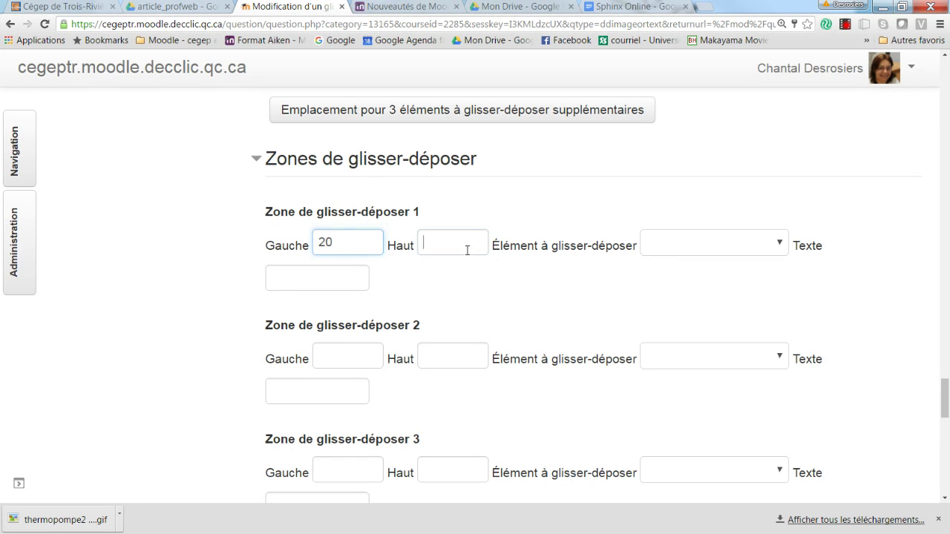
{"action": "scroll", "coordinate": [452, 250], "scroll_direction": "down", "scroll_amount": 2}
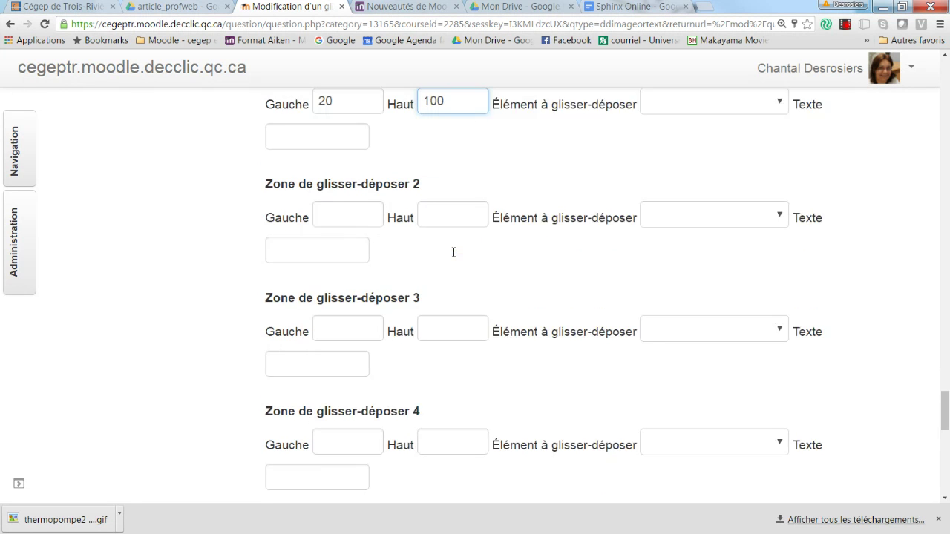
{"action": "scroll", "coordinate": [386, 208], "scroll_direction": "up", "scroll_amount": 1}
{"action": "left_click", "coordinate": [329, 162]}
{"action": "left_click", "coordinate": [753, 127]}
{"action": "left_click", "coordinate": [745, 158]}
- Set drop zone 2 to Gauche 100 and Haut 200 with item "2. serpentin extérieur", and save the changes while continuing to edit
{"action": "left_click", "coordinate": [338, 238]}
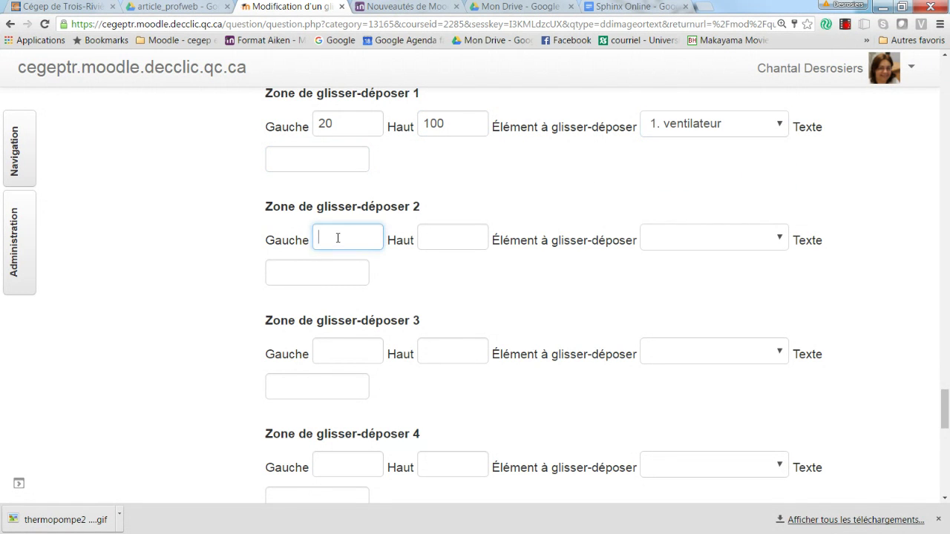
{"action": "left_click", "coordinate": [427, 243]}
{"action": "type", "text": "200"}
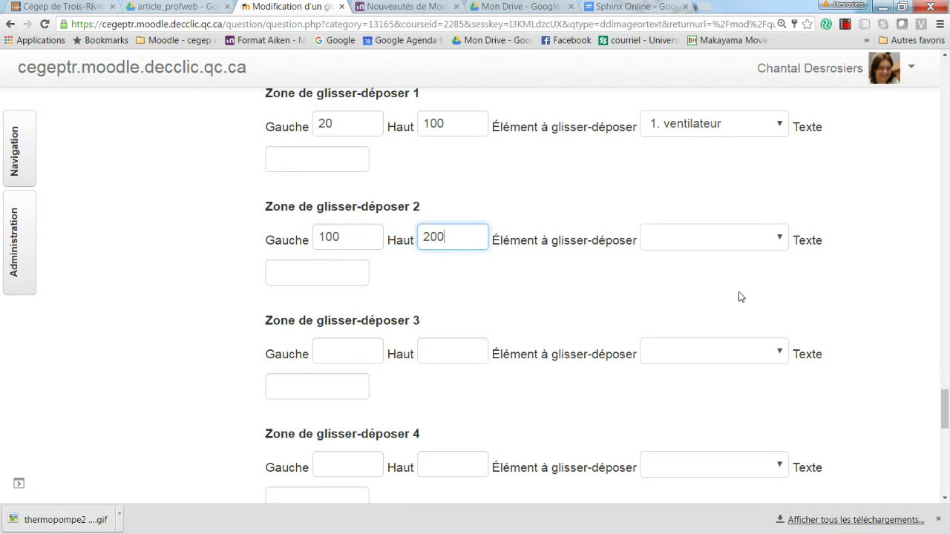
{"action": "left_click", "coordinate": [747, 233]}
{"action": "left_click", "coordinate": [732, 290]}
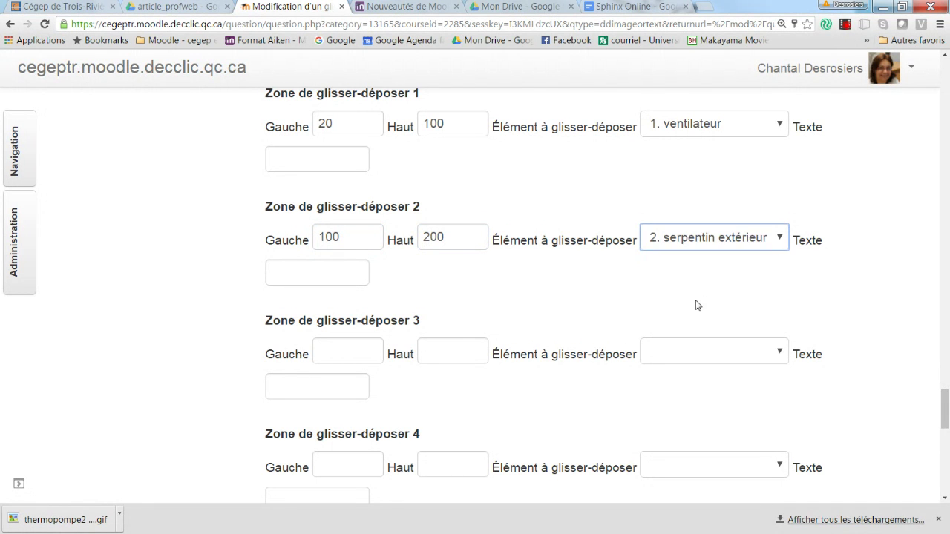
{"action": "scroll", "coordinate": [698, 304], "scroll_direction": "down", "scroll_amount": 8}
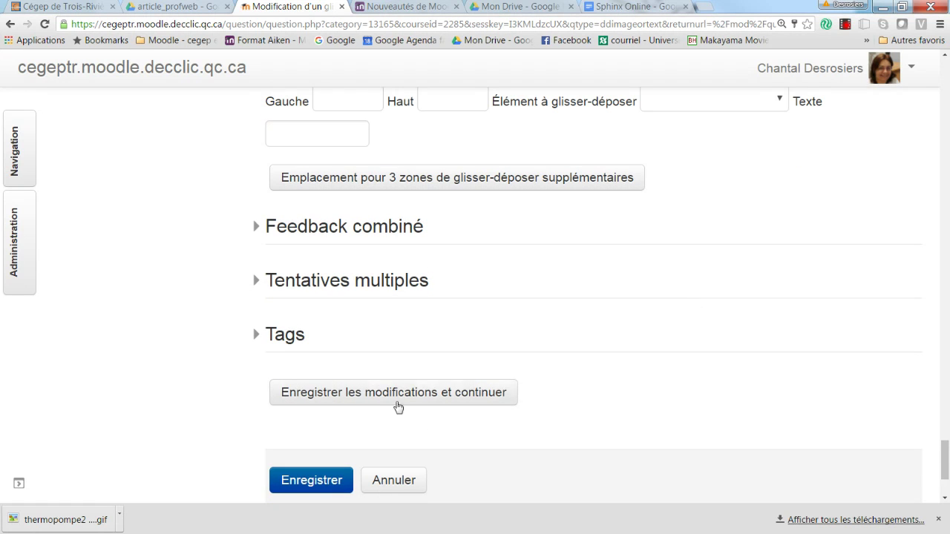
{"action": "left_click", "coordinate": [393, 401]}
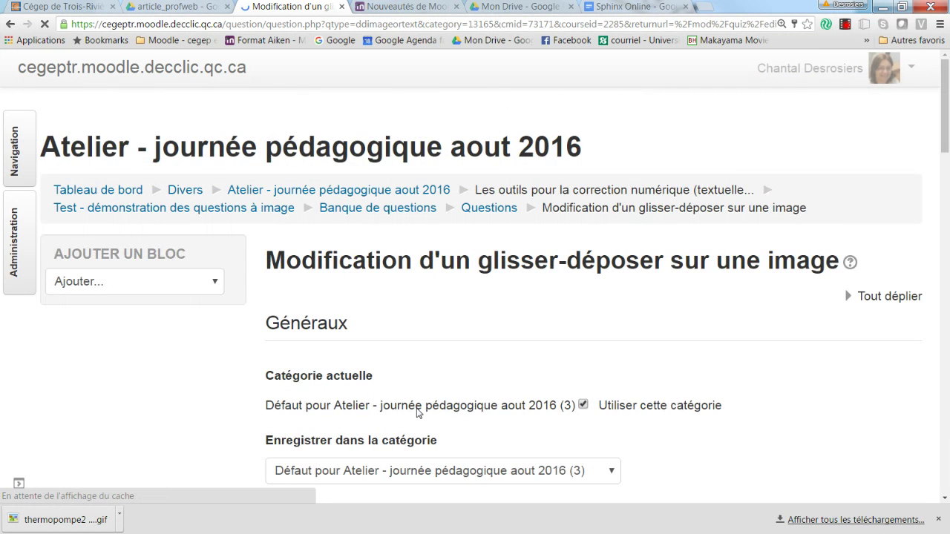
- On the background image, move "ventilateur" onto the indoor blower at about 350, 223 and "serpentin extérieur" above the outdoor unit at about 0, 124
{"action": "scroll", "coordinate": [599, 445], "scroll_direction": "down", "scroll_amount": 15}
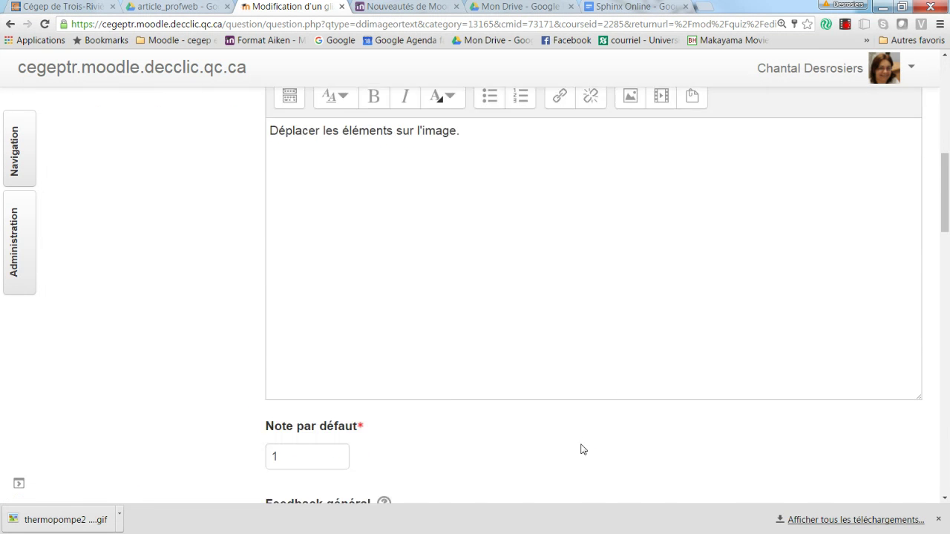
{"action": "scroll", "coordinate": [581, 450], "scroll_direction": "down", "scroll_amount": 5}
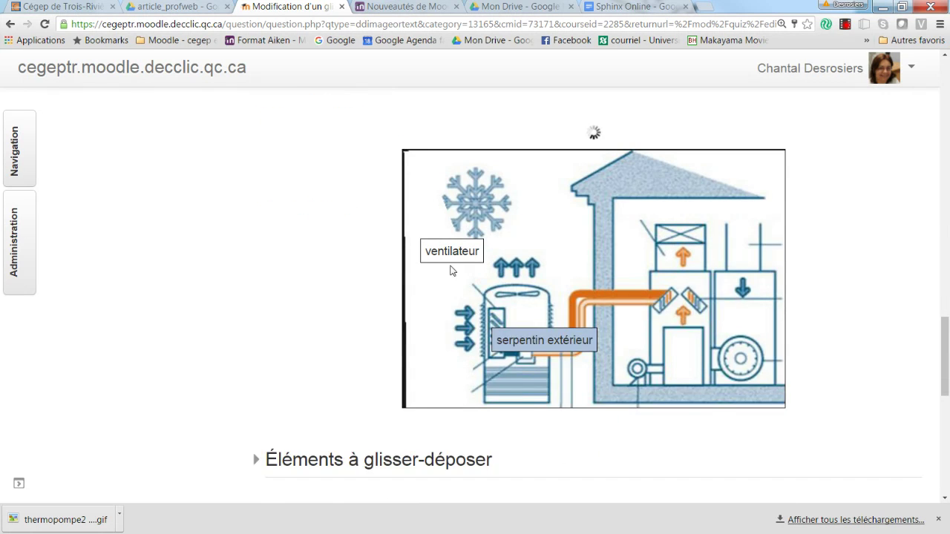
{"action": "left_click_drag", "start_coordinate": [453, 305], "coordinate": [819, 417]}
{"action": "left_click_drag", "start_coordinate": [559, 474], "coordinate": [764, 408]}
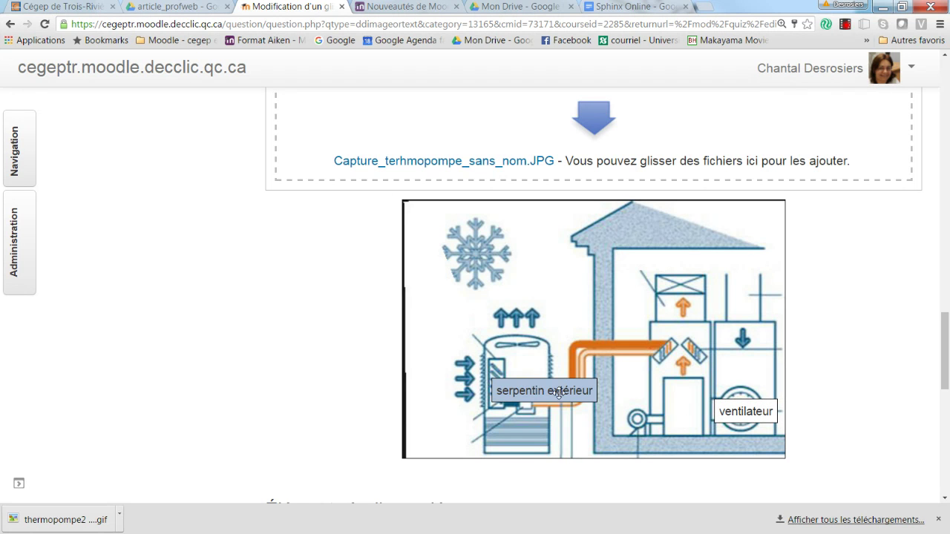
{"action": "left_click_drag", "start_coordinate": [559, 393], "coordinate": [433, 324]}
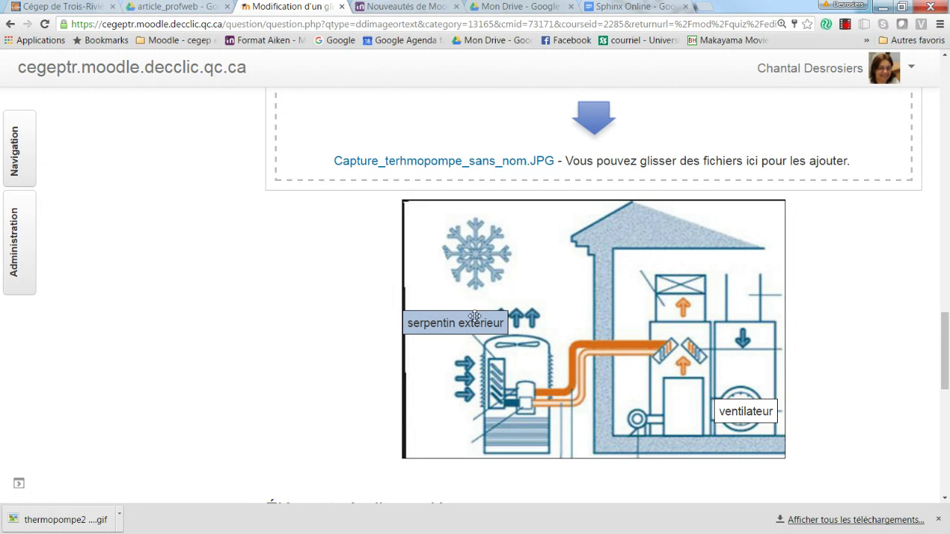
- Expand the drop zones section and compare the coordinates of zones 1 and 2 with the label positions on the image
{"action": "scroll", "coordinate": [456, 403], "scroll_direction": "down", "scroll_amount": 7}
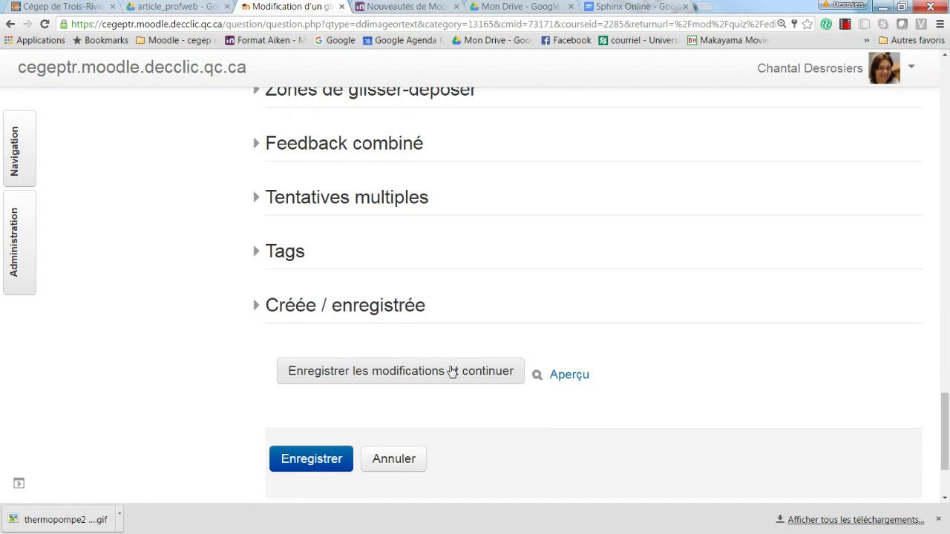
{"action": "scroll", "coordinate": [426, 242], "scroll_direction": "up", "scroll_amount": 3}
{"action": "left_click", "coordinate": [371, 269]}
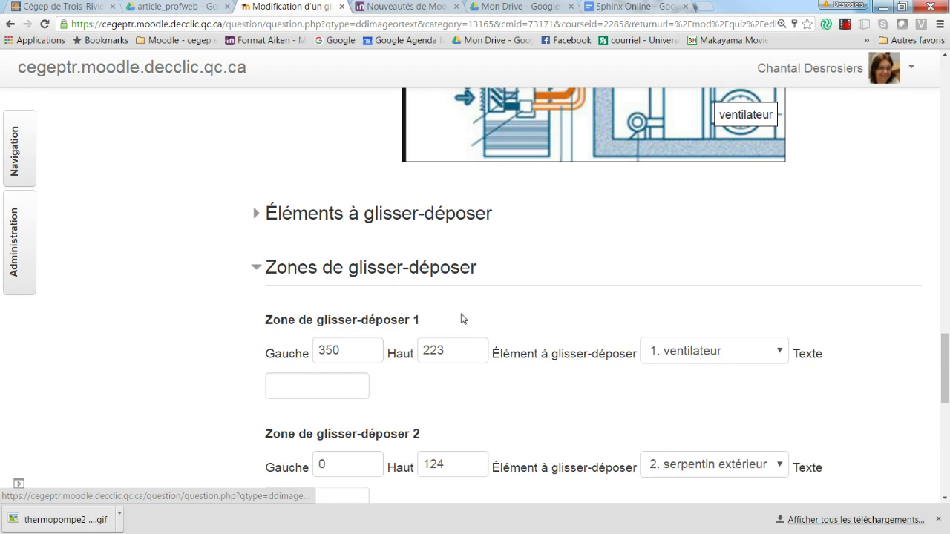
{"action": "scroll", "coordinate": [461, 319], "scroll_direction": "down", "scroll_amount": 2}
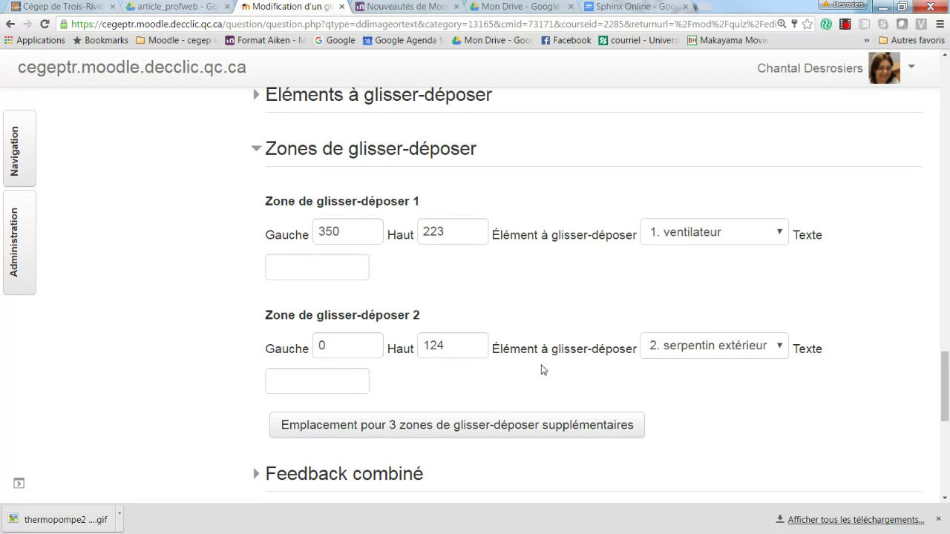
{"action": "scroll", "coordinate": [541, 371], "scroll_direction": "up", "scroll_amount": 5}
{"action": "scroll", "coordinate": [541, 370], "scroll_direction": "up", "scroll_amount": 1}
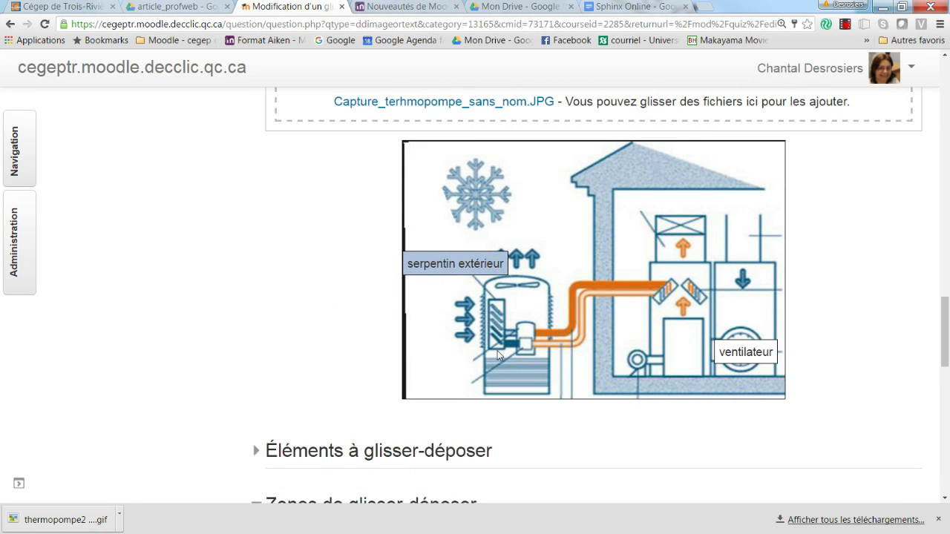
{"action": "scroll", "coordinate": [509, 301], "scroll_direction": "down", "scroll_amount": 9}
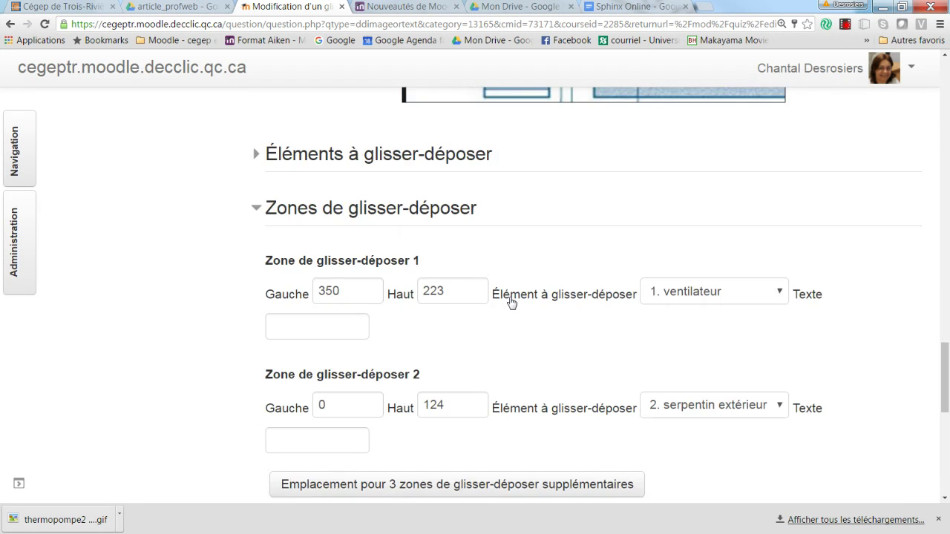
- Save the question and open an enlarged preview of "question - image et Texte" from the quiz's question list
{"action": "scroll", "coordinate": [475, 371], "scroll_direction": "down", "scroll_amount": 5}
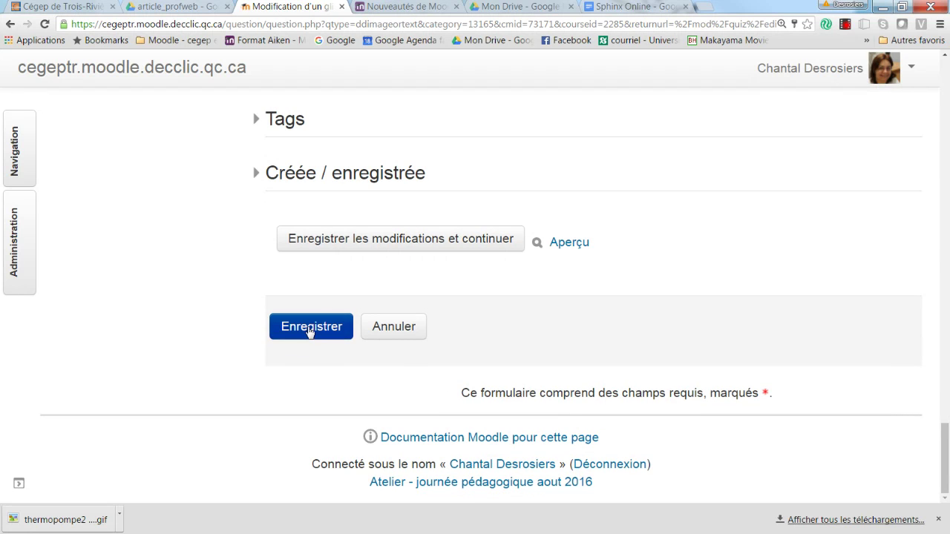
{"action": "left_click", "coordinate": [310, 331]}
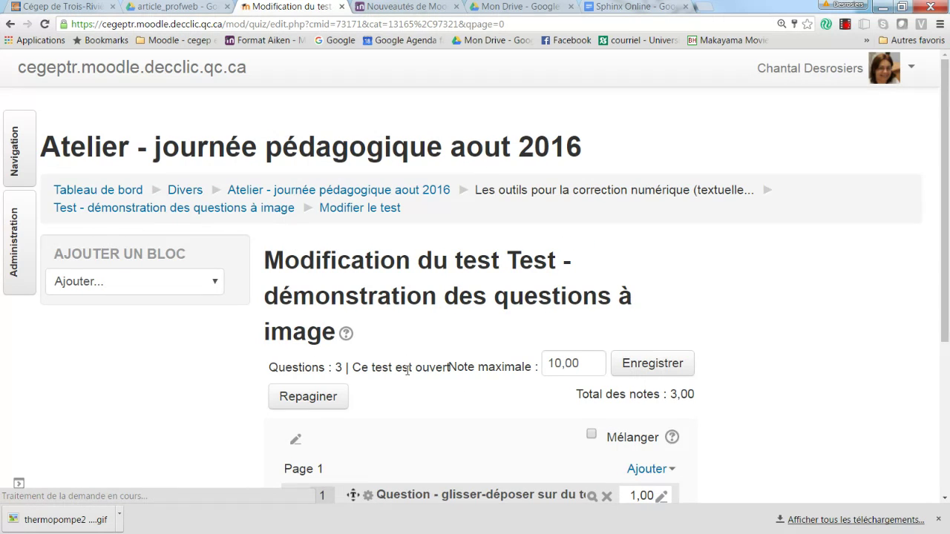
{"action": "scroll", "coordinate": [407, 375], "scroll_direction": "down", "scroll_amount": 3}
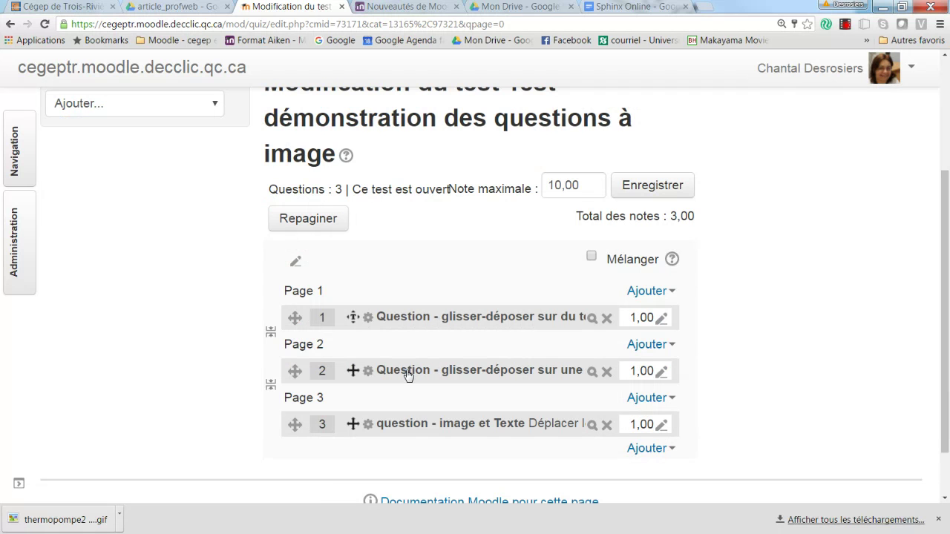
{"action": "left_click", "coordinate": [592, 429]}
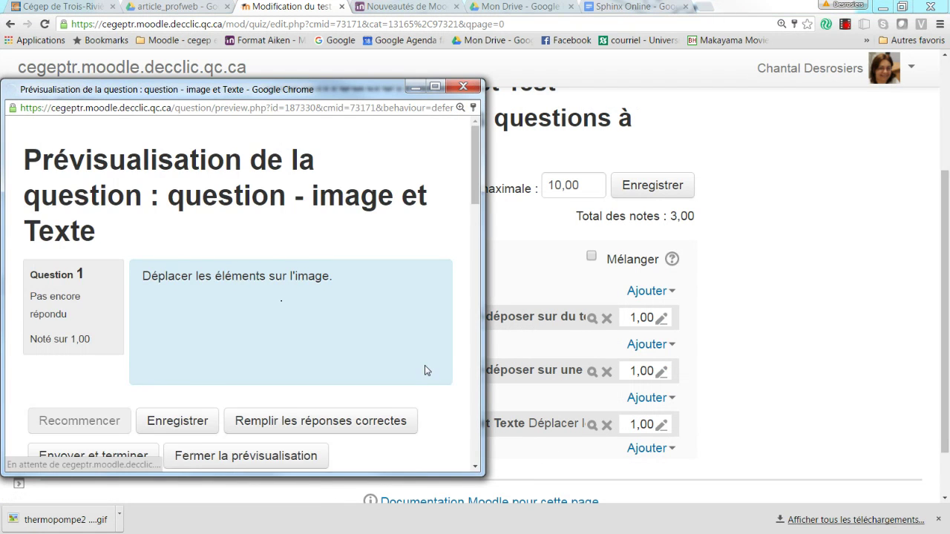
{"action": "scroll", "coordinate": [424, 366], "scroll_direction": "down", "scroll_amount": 2}
{"action": "left_click", "coordinate": [434, 87]}
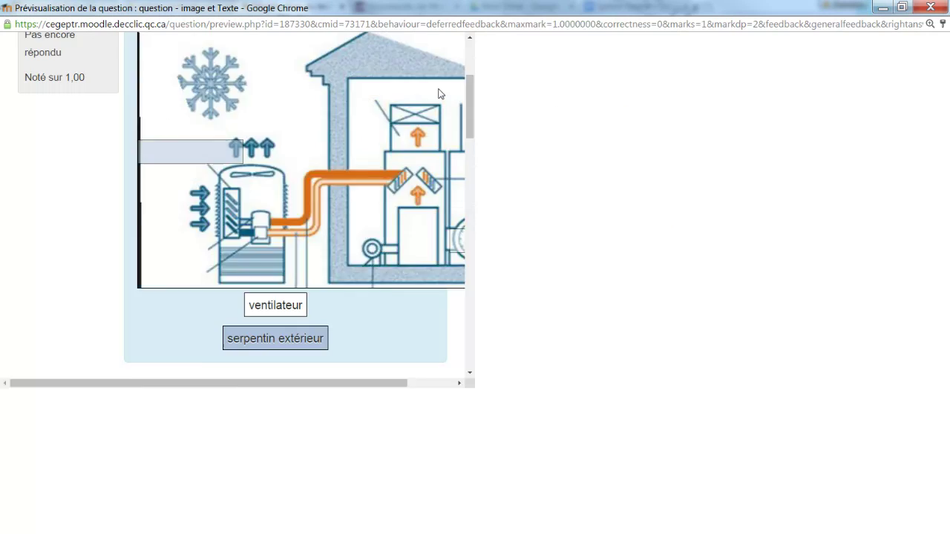
{"action": "scroll", "coordinate": [717, 340], "scroll_direction": "up", "scroll_amount": 3}
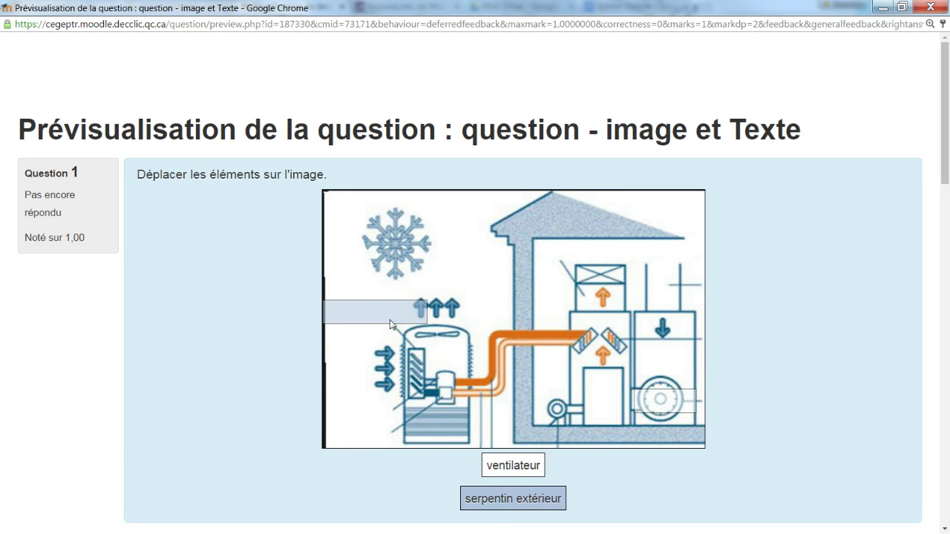
- Answer the preview by placing "ventilateur" and "serpentin extérieur" in their matching zones, save the answer and close the preview
{"action": "left_click_drag", "start_coordinate": [512, 465], "coordinate": [665, 400]}
{"action": "left_click_drag", "start_coordinate": [532, 491], "coordinate": [377, 312]}
{"action": "scroll", "coordinate": [216, 363], "scroll_direction": "down", "scroll_amount": 3}
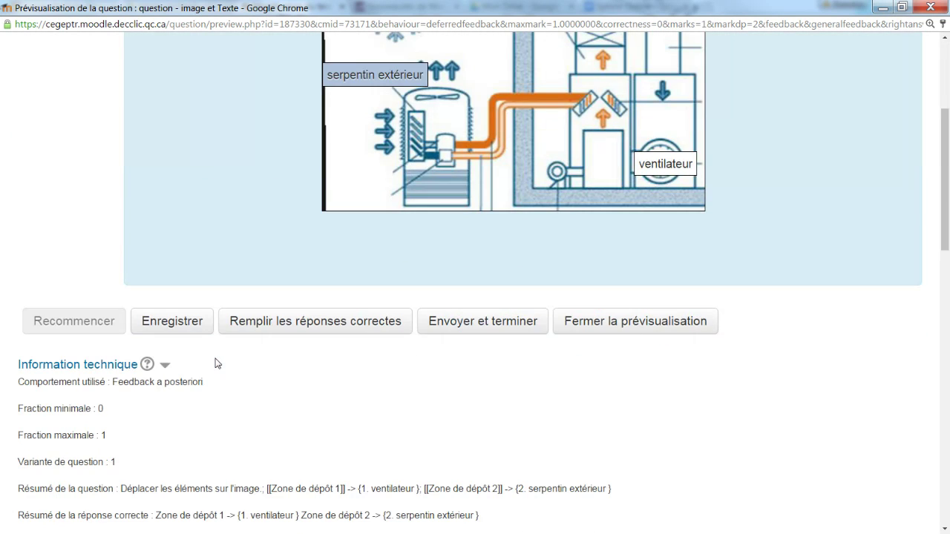
{"action": "left_click", "coordinate": [186, 322]}
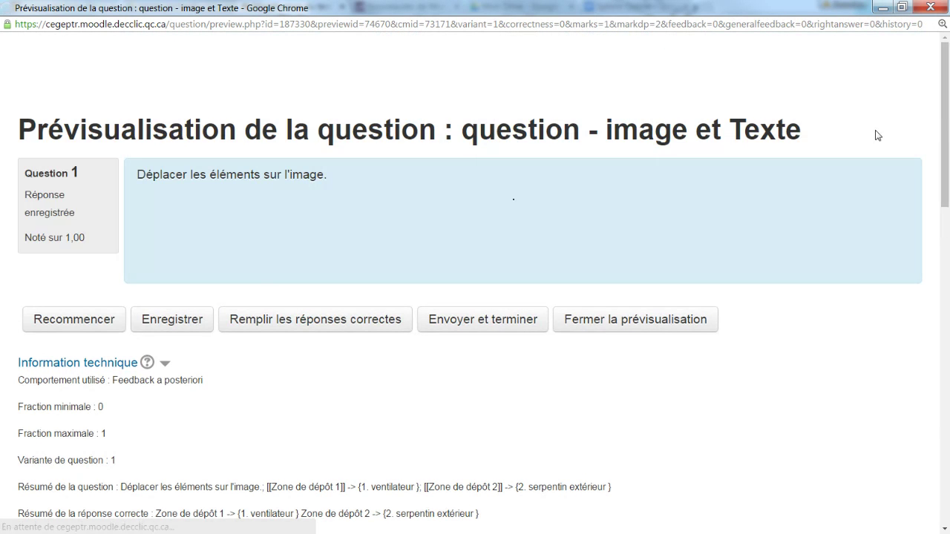
{"action": "left_click", "coordinate": [931, 9]}
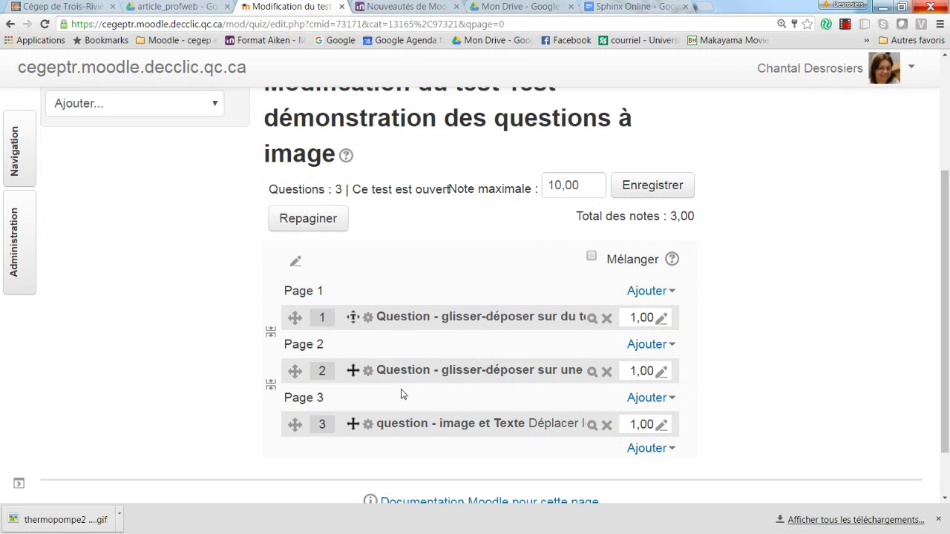
- Open an enlarged preview of the question "Question - glisser-déposer sur une image - exemple" and examine its color-grouped labels and zones
{"action": "left_click", "coordinate": [592, 372]}
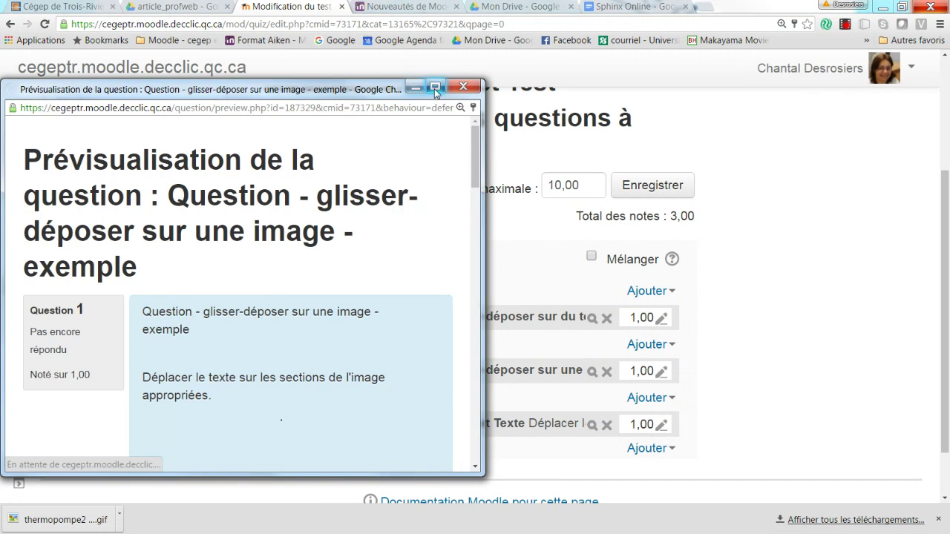
{"action": "left_click", "coordinate": [435, 87]}
{"action": "scroll", "coordinate": [598, 281], "scroll_direction": "down", "scroll_amount": 4}
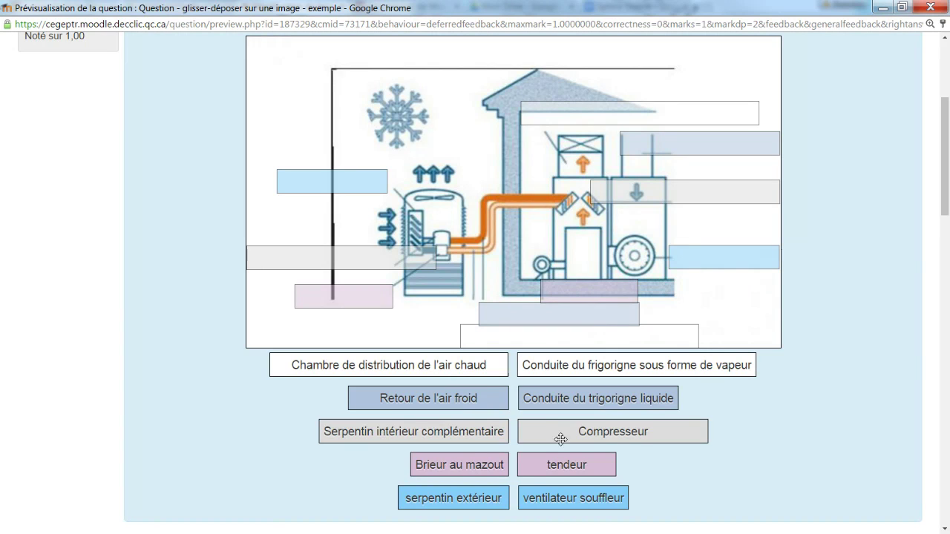
{"action": "scroll", "coordinate": [661, 315], "scroll_direction": "up", "scroll_amount": 1}
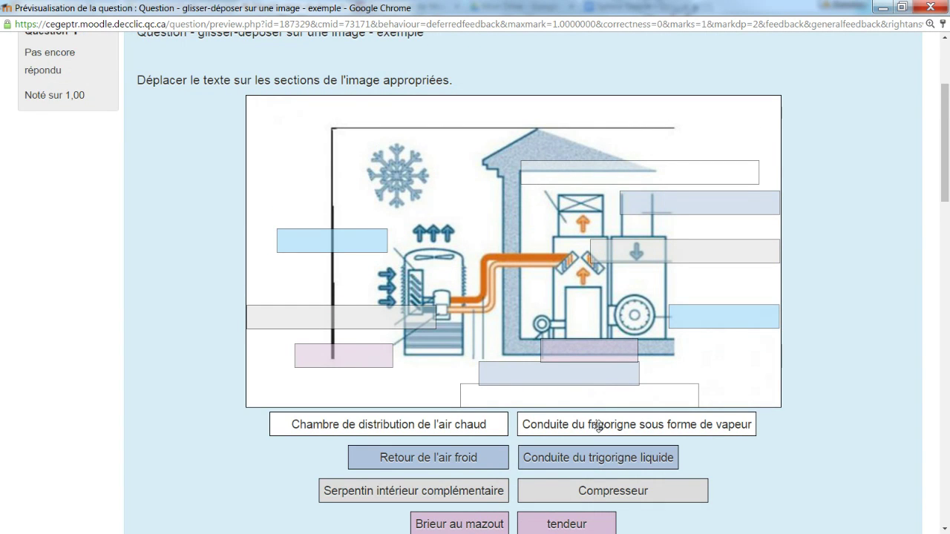
- Place "Chambre de distribution de l'air chaud" in the white zone by the roof and "Conduite du frigorigne sous forme de vapeur" in the lowest white zone
{"action": "left_click_drag", "start_coordinate": [441, 424], "coordinate": [636, 178]}
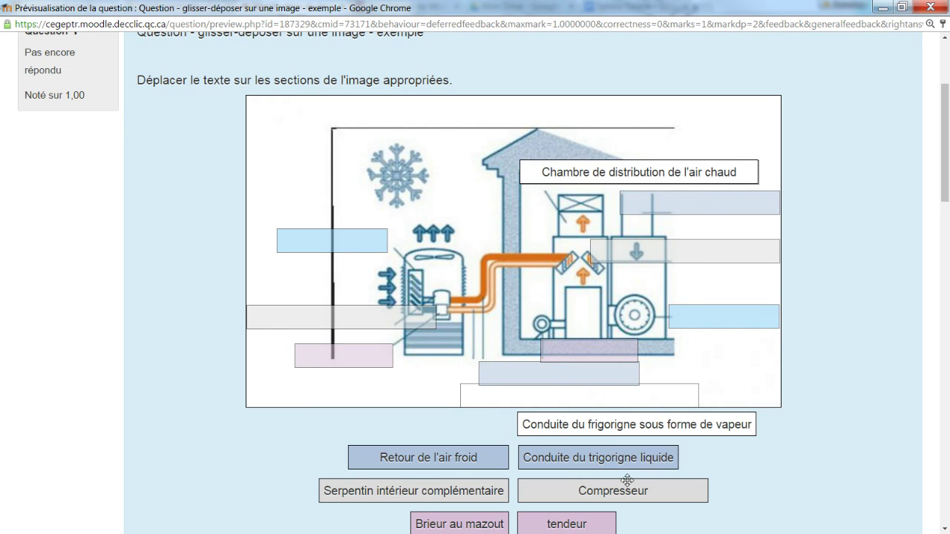
{"action": "left_click_drag", "start_coordinate": [596, 426], "coordinate": [539, 396]}
{"action": "left_click_drag", "start_coordinate": [482, 464], "coordinate": [804, 325]}
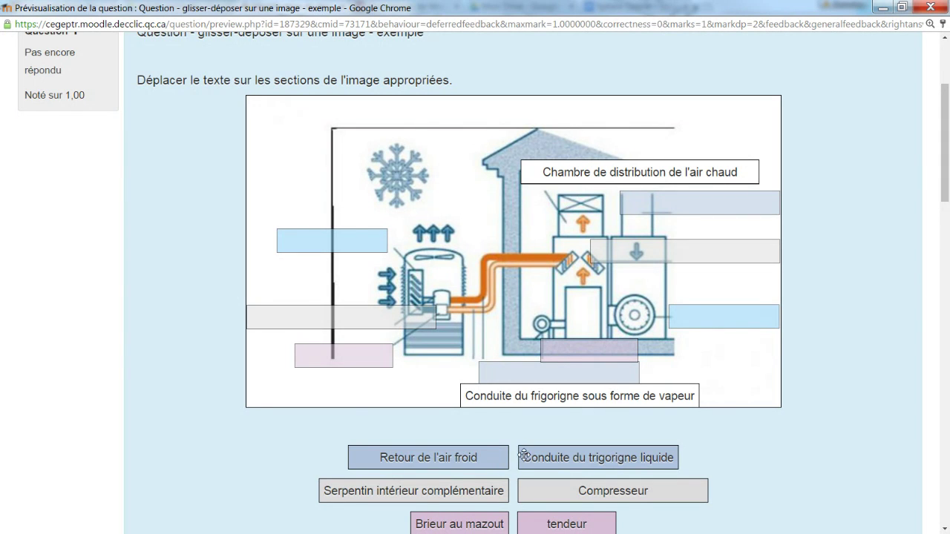